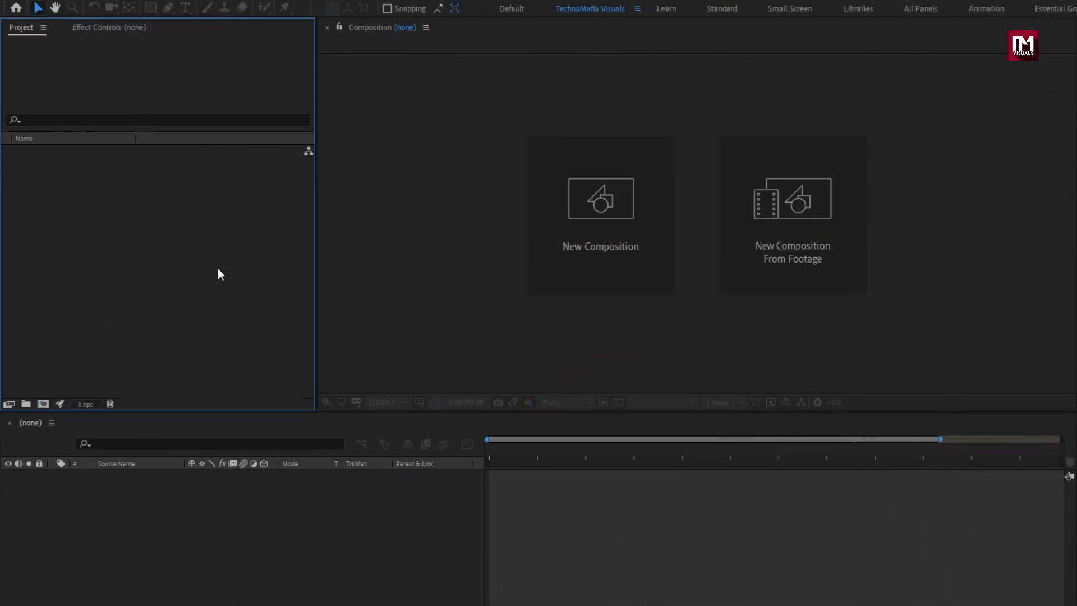
Step: Create a composition named 'Title' at 1920×1080, 30 fps, 5 seconds long
left_click(577, 236)
type("Title")
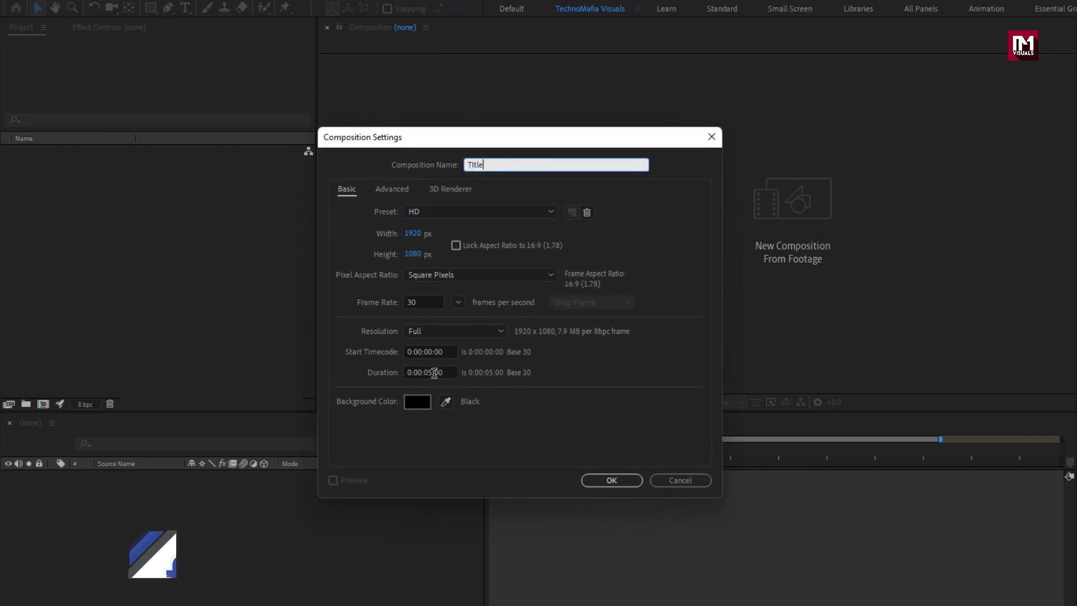
left_click(587, 479)
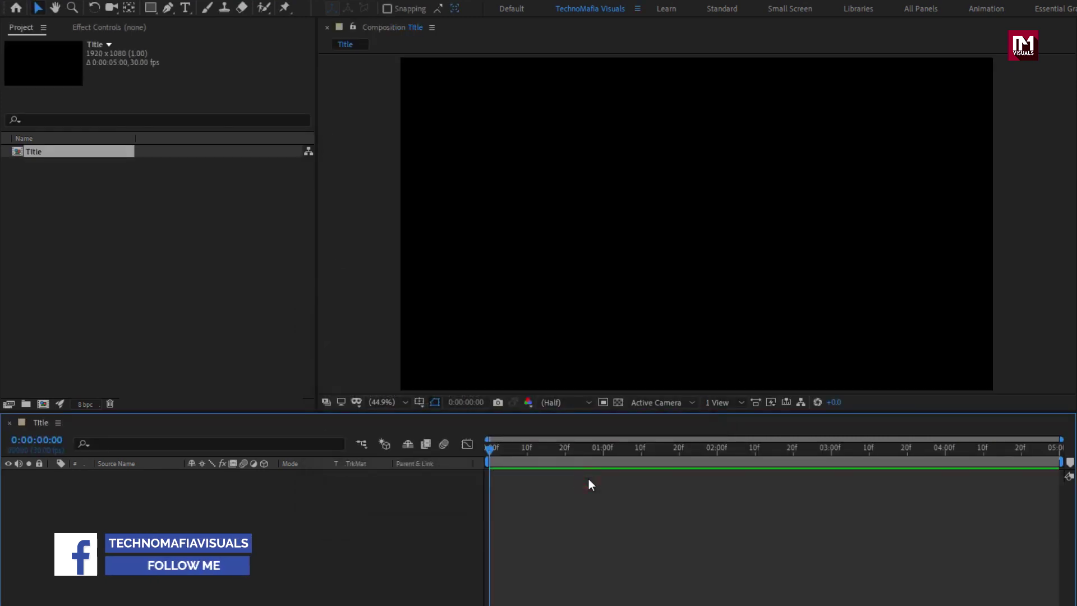
Step: Add a white 'MOTION' text layer in Black weight at 122 px
left_click(185, 7)
left_click(624, 208)
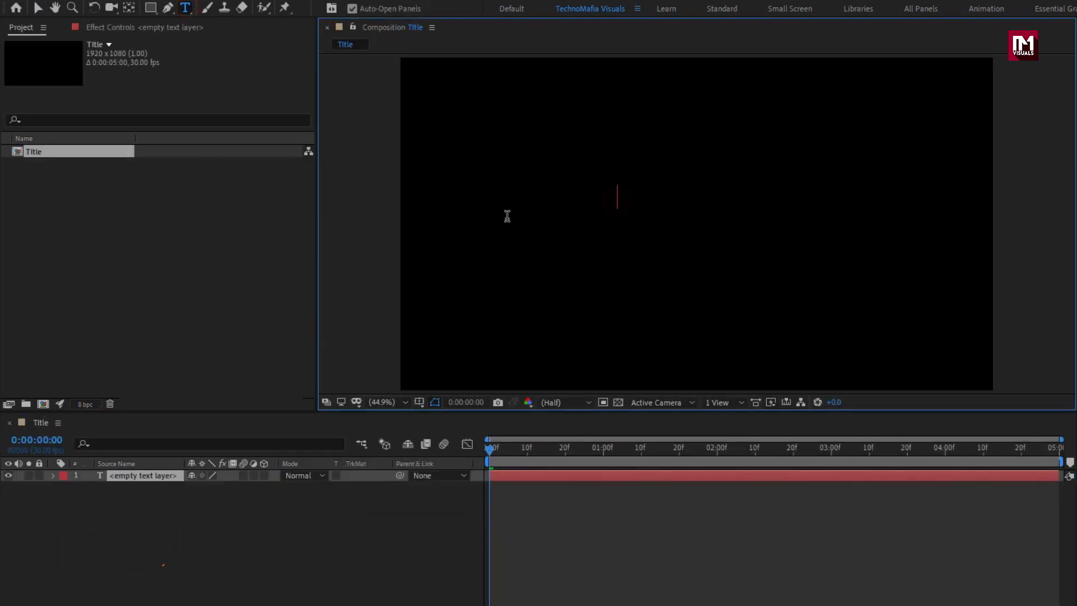
type("MOTION")
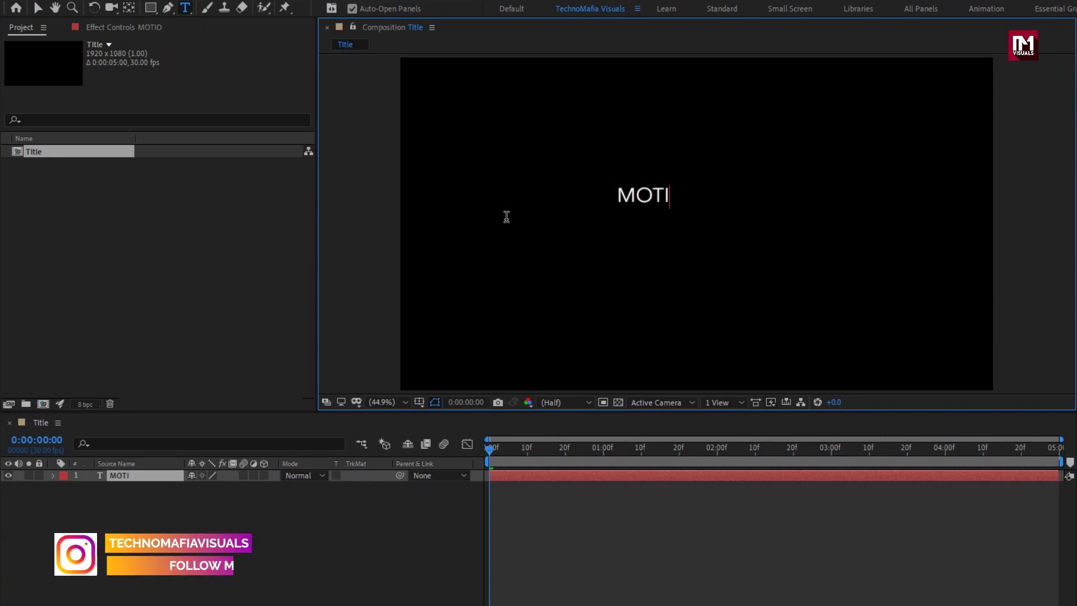
key("Escape")
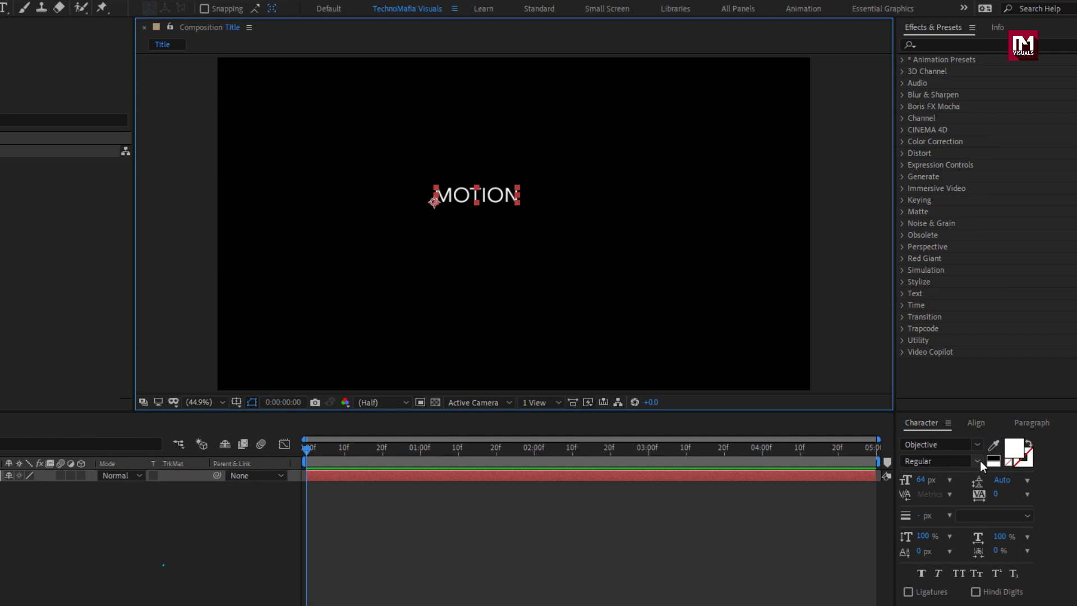
left_click(977, 461)
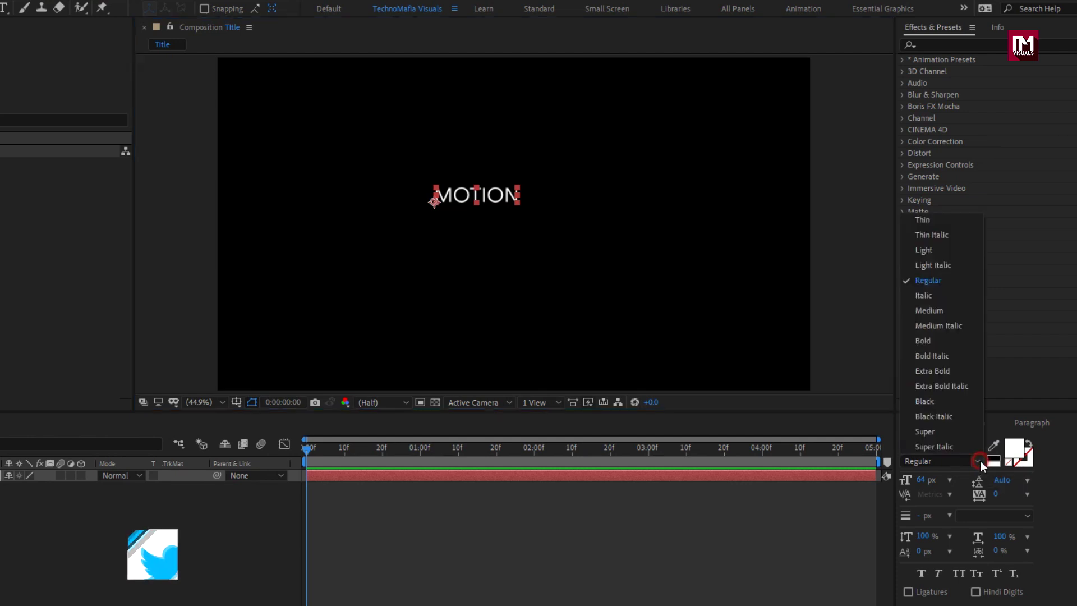
left_click(953, 402)
left_click_drag(920, 480, 963, 479)
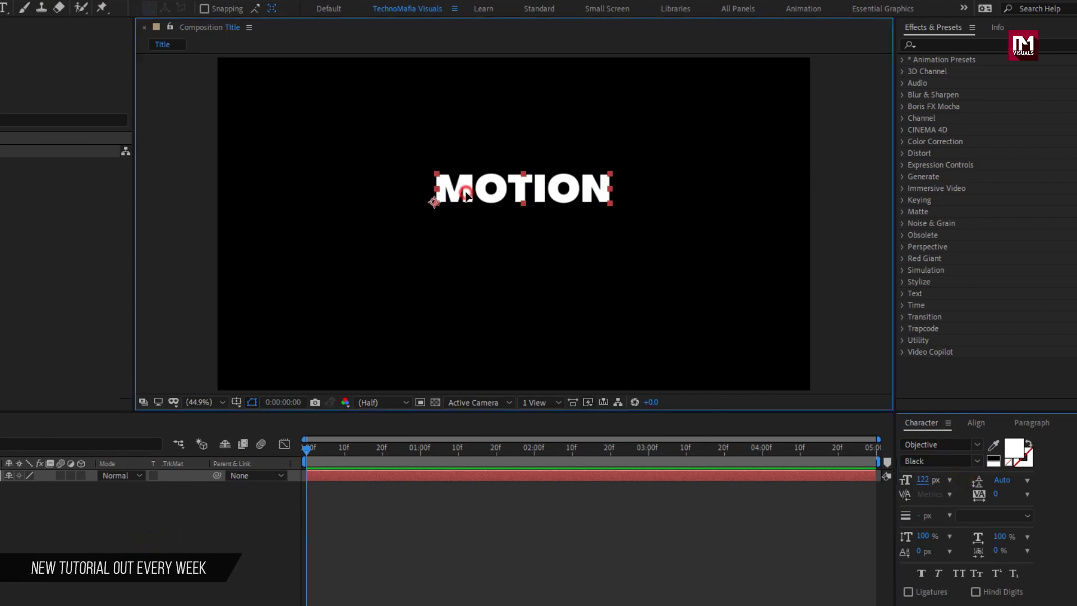
Step: Shift MOTION slightly left and duplicate the text layer
left_click_drag(469, 197, 449, 202)
key("ctrl+d")
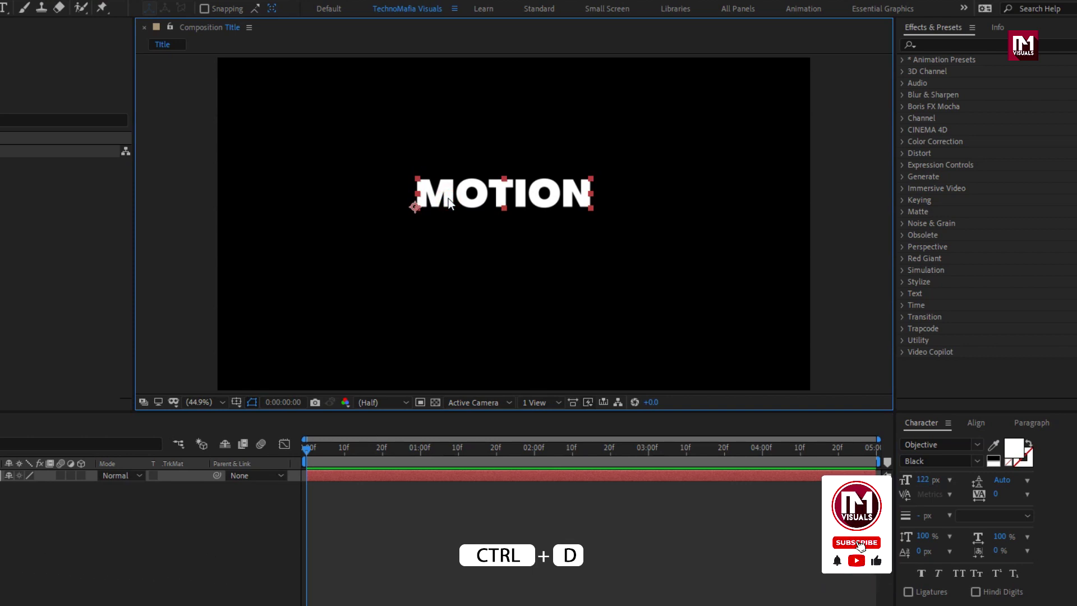
key("ctrl+d")
Step: Move the MOTION copy below the original and retype it as 'GRAPHICS'
left_click_drag(449, 197, 448, 230)
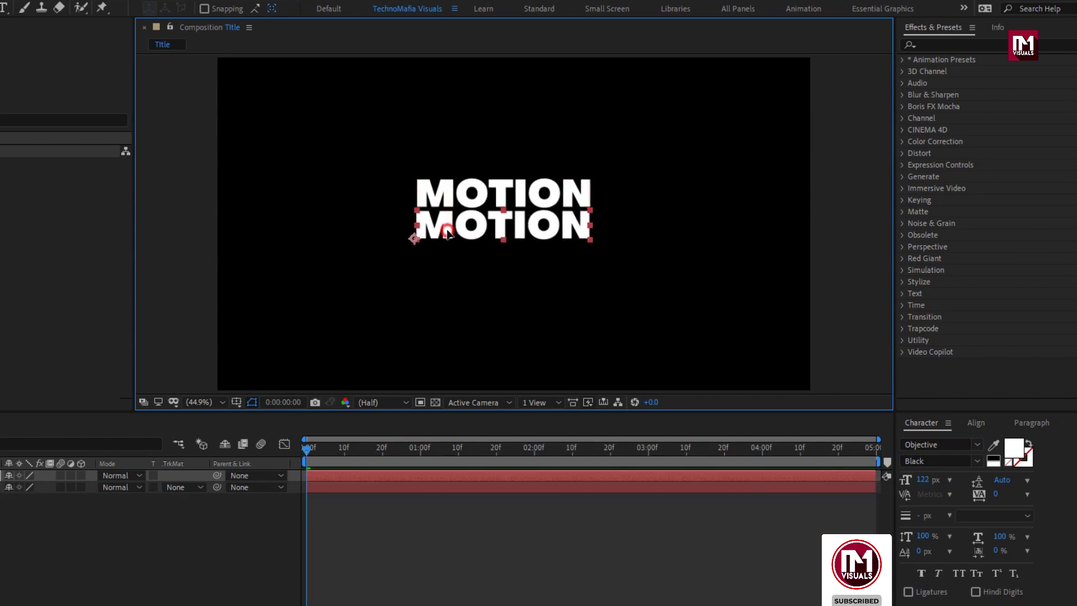
double_click(447, 231)
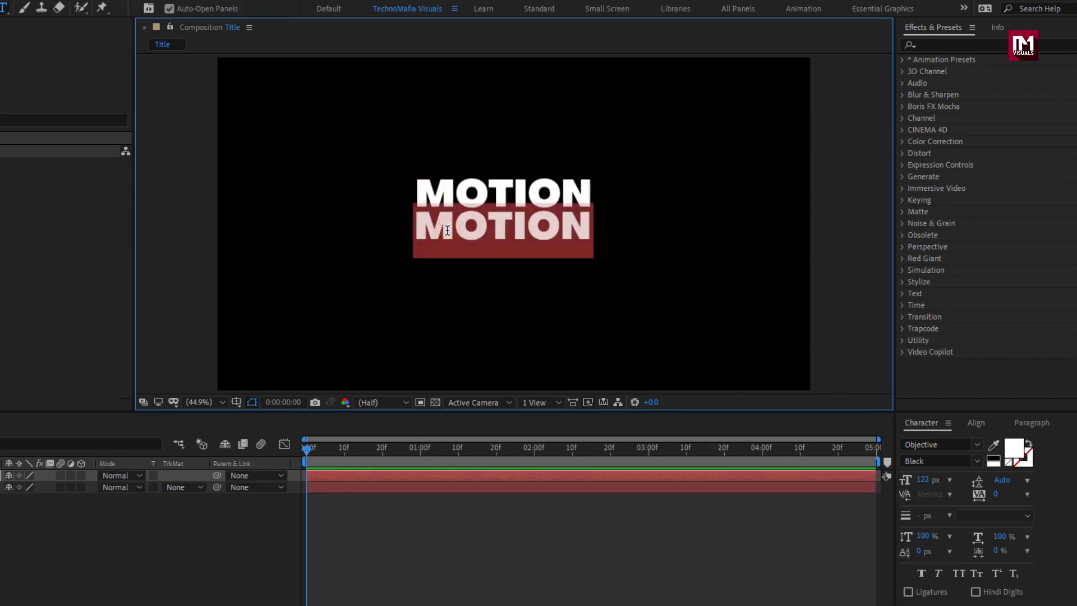
type("GRAPHICS")
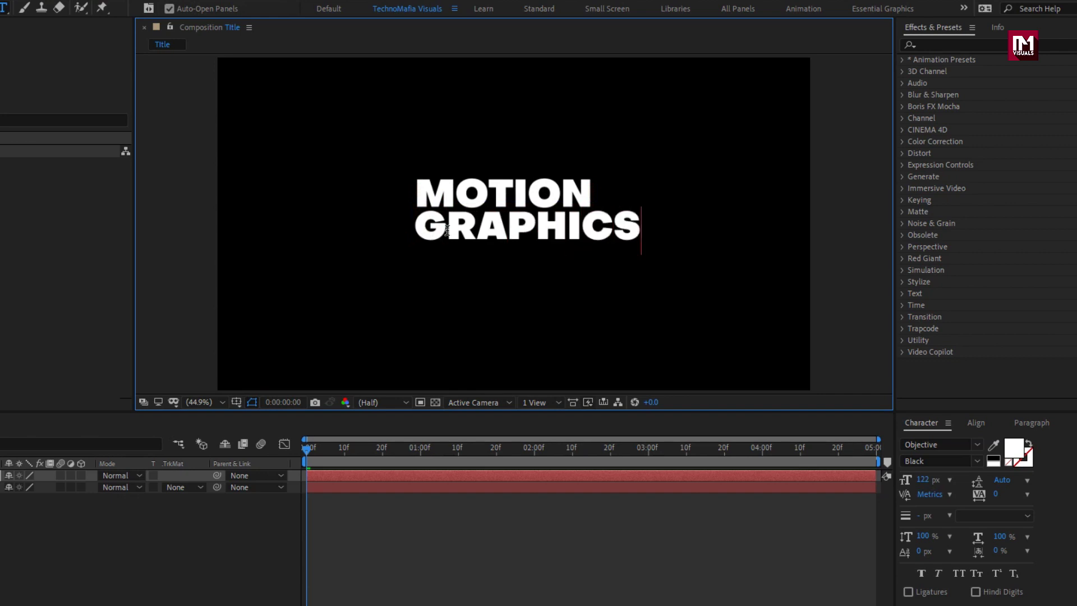
key("ctrl+d")
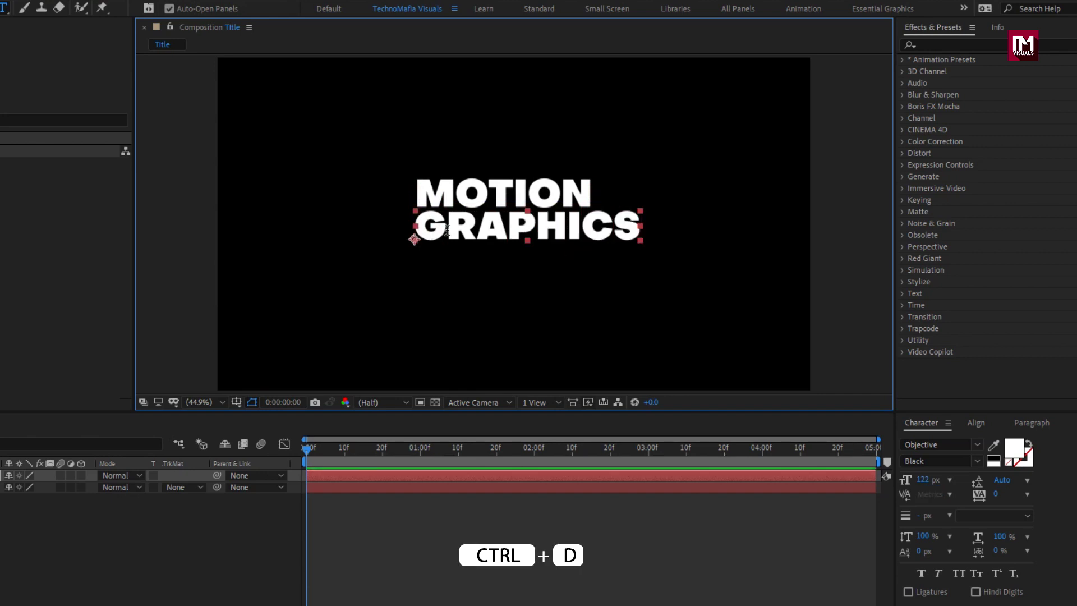
Step: Add an 'AFTER EFFECTS TUTORIAL' line below GRAPHICS in Medium weight at 54 px
key("ctrl+d")
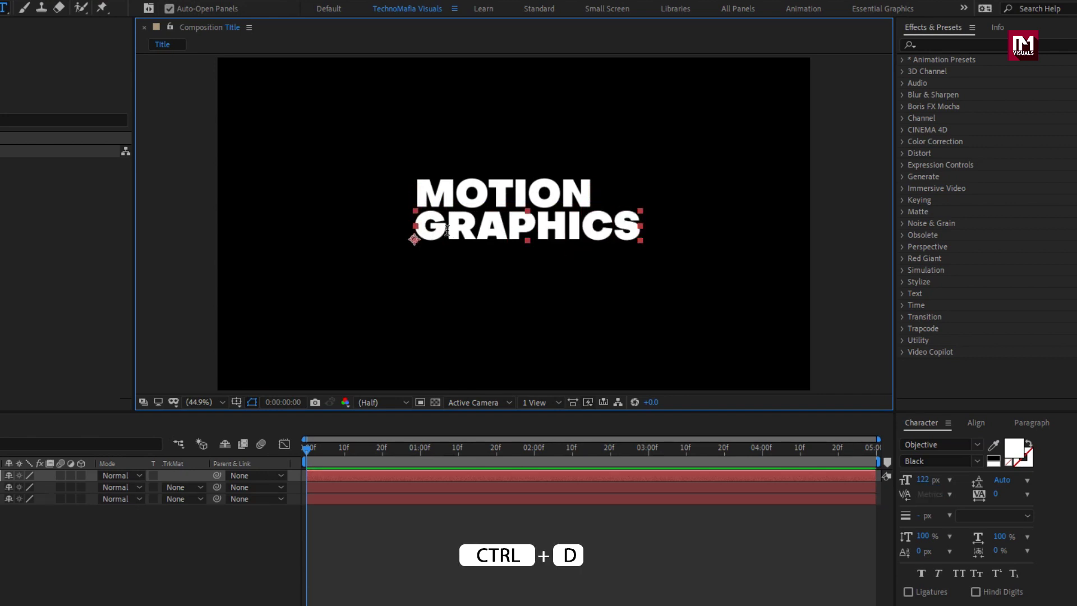
left_click_drag(449, 230, 449, 265)
double_click(449, 262)
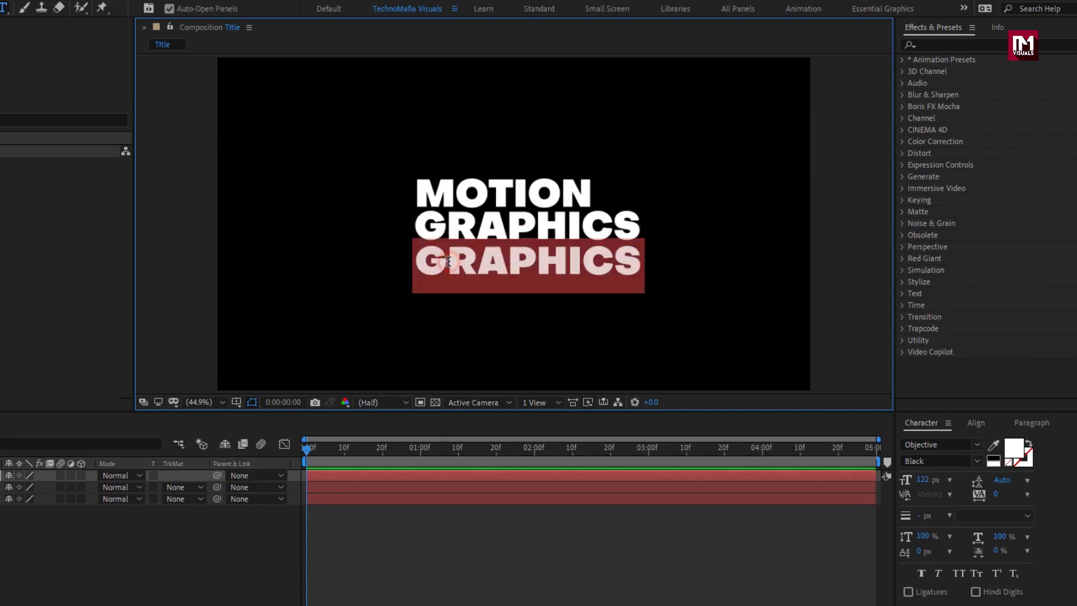
type("AFTER")
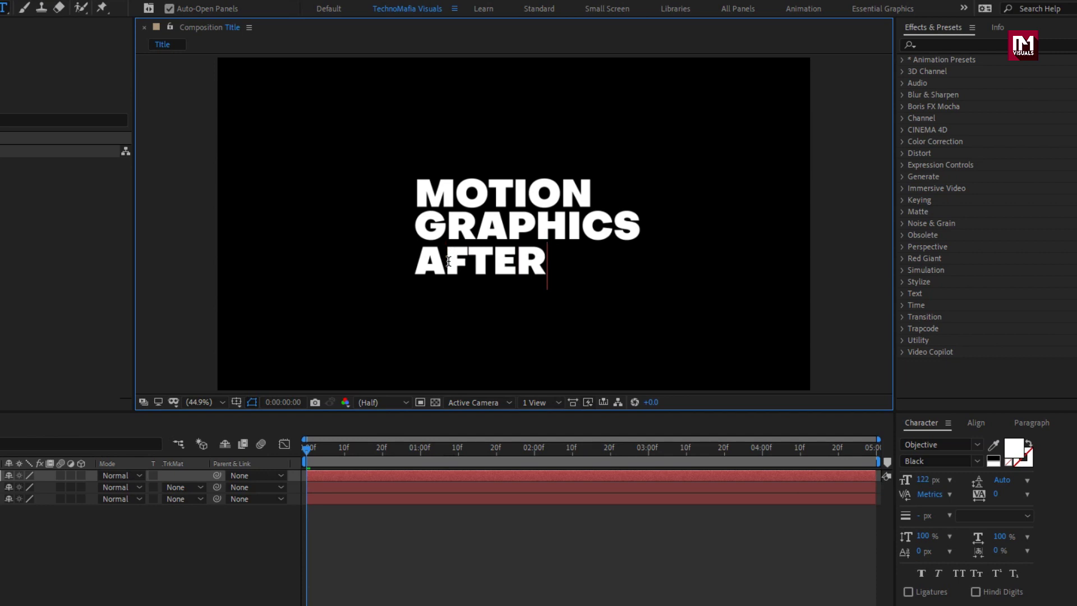
type(" EFFECTS")
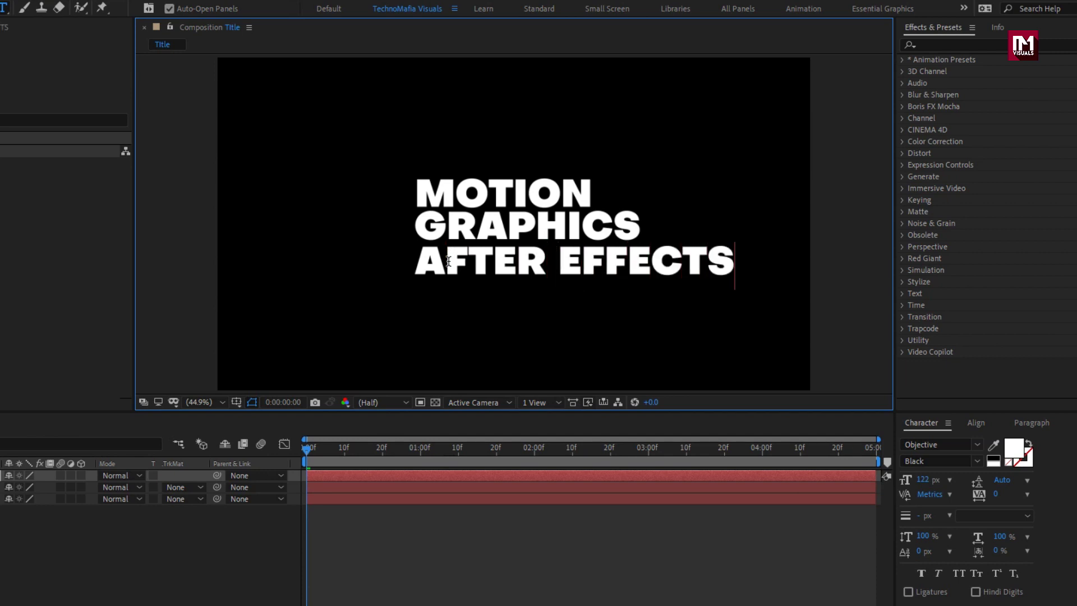
type(" TUT")
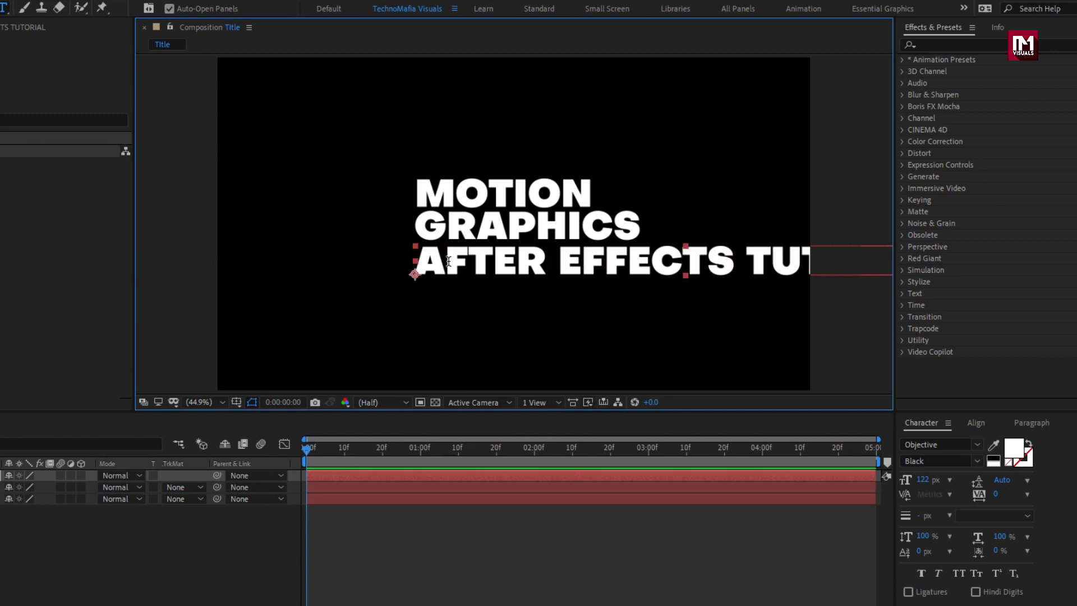
type("v")
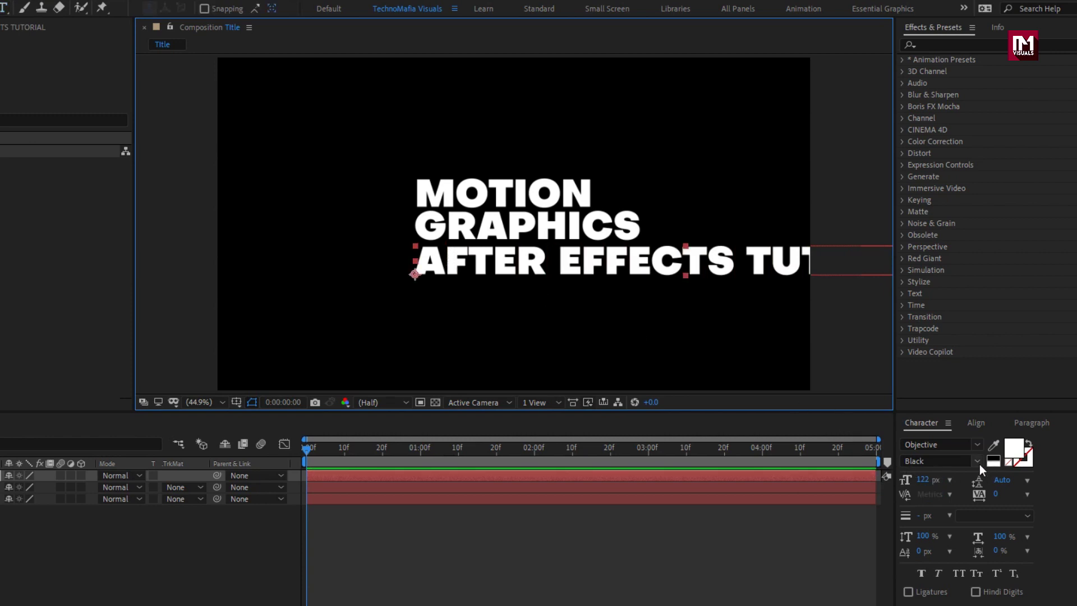
left_click(978, 461)
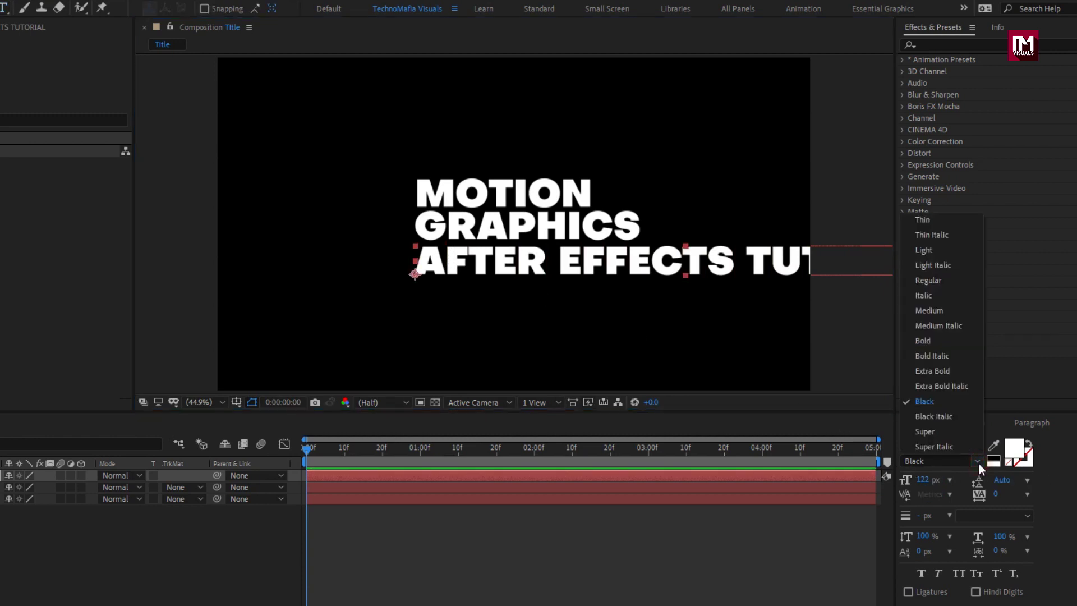
left_click(930, 310)
left_click_drag(921, 480, 873, 477)
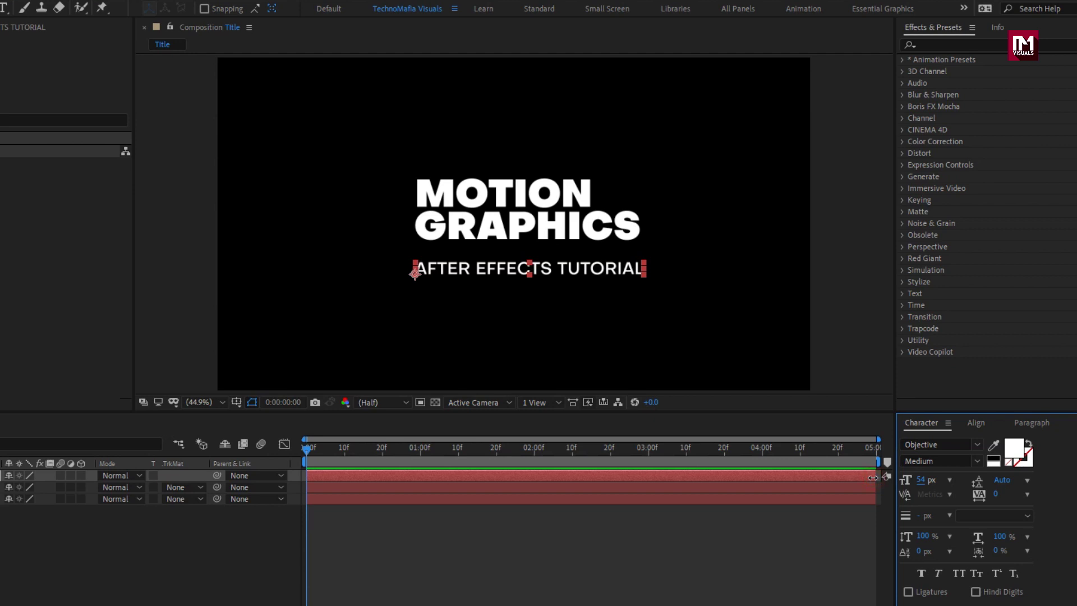
left_click_drag(496, 273, 493, 256)
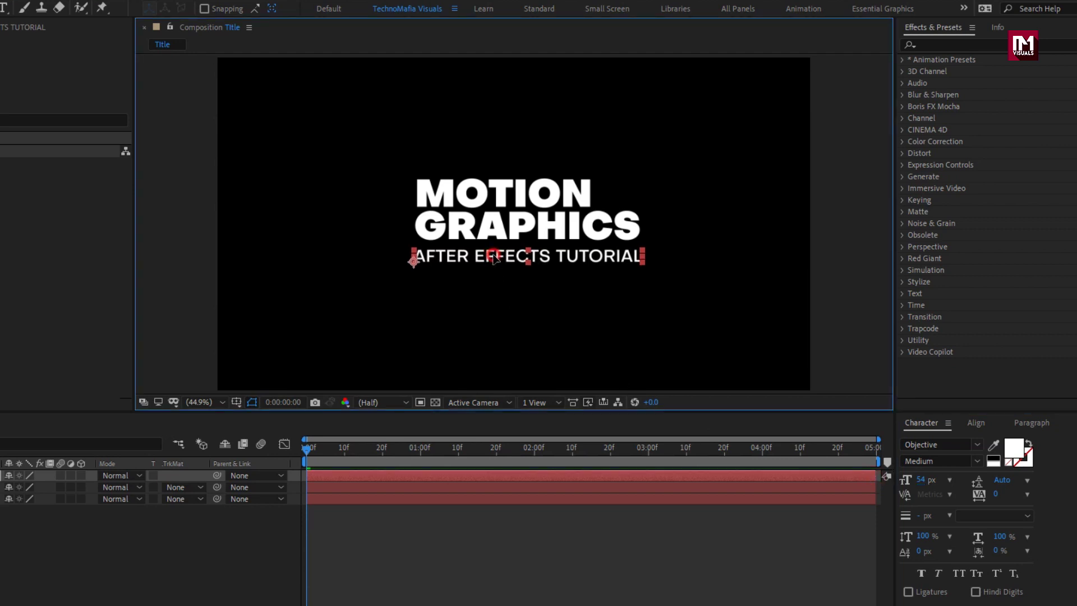
key("period")
key("period")
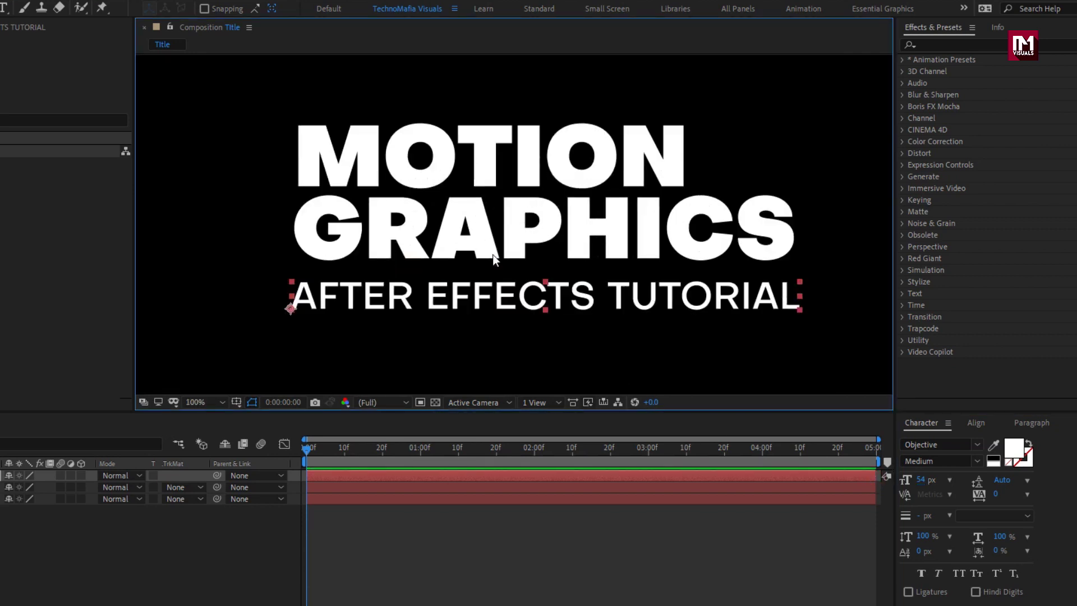
left_click_drag(324, 289, 321, 289)
Step: Draw a rectangle around AFTER EFFECTS TUTORIAL with a solid fill and no stroke
left_click(152, 528)
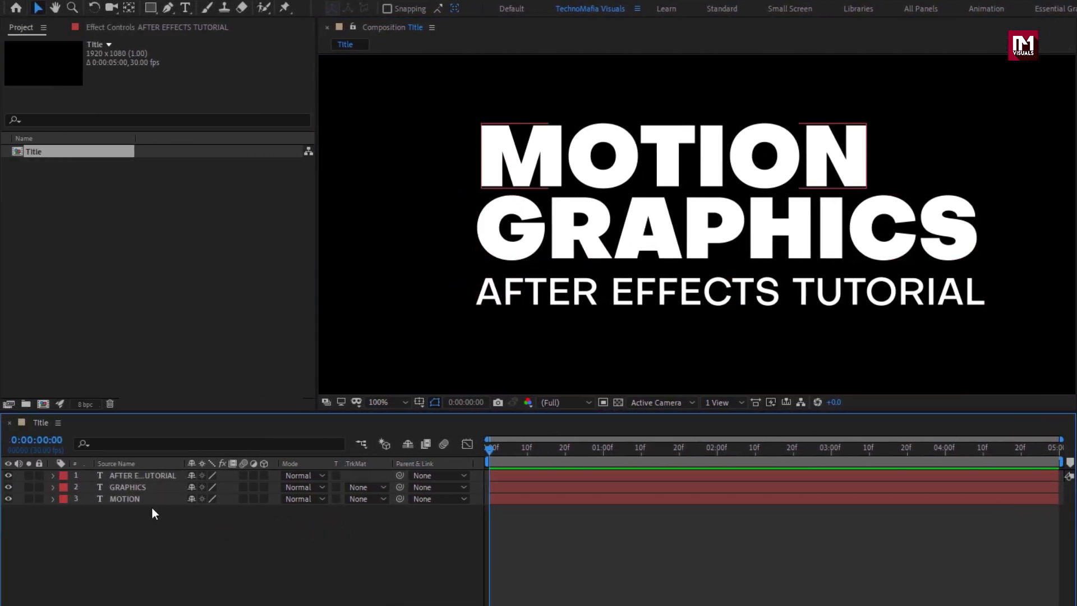
left_click(150, 9)
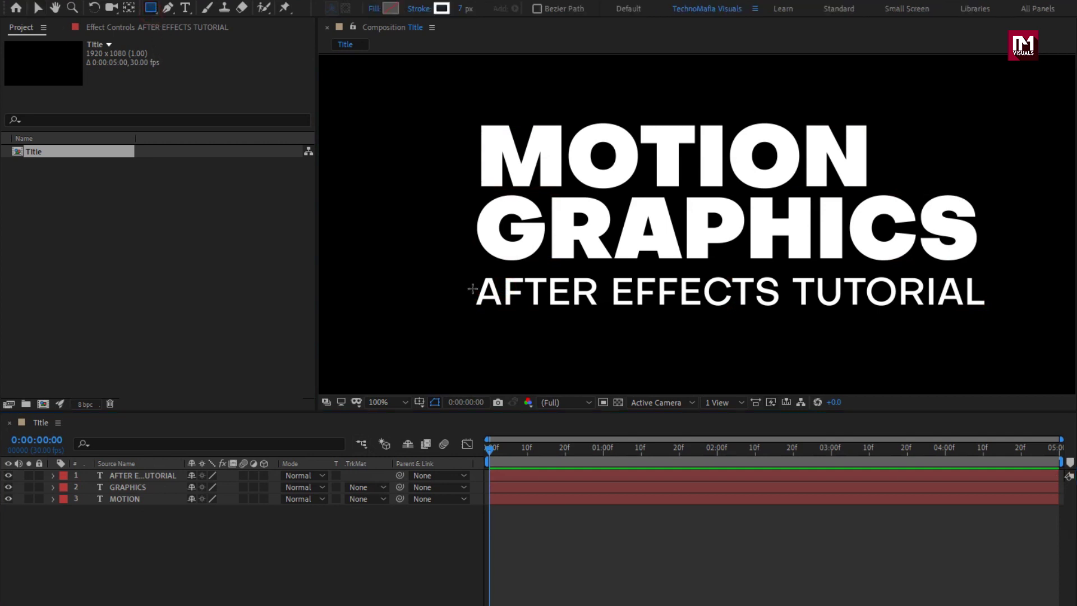
left_click_drag(474, 263, 1009, 320)
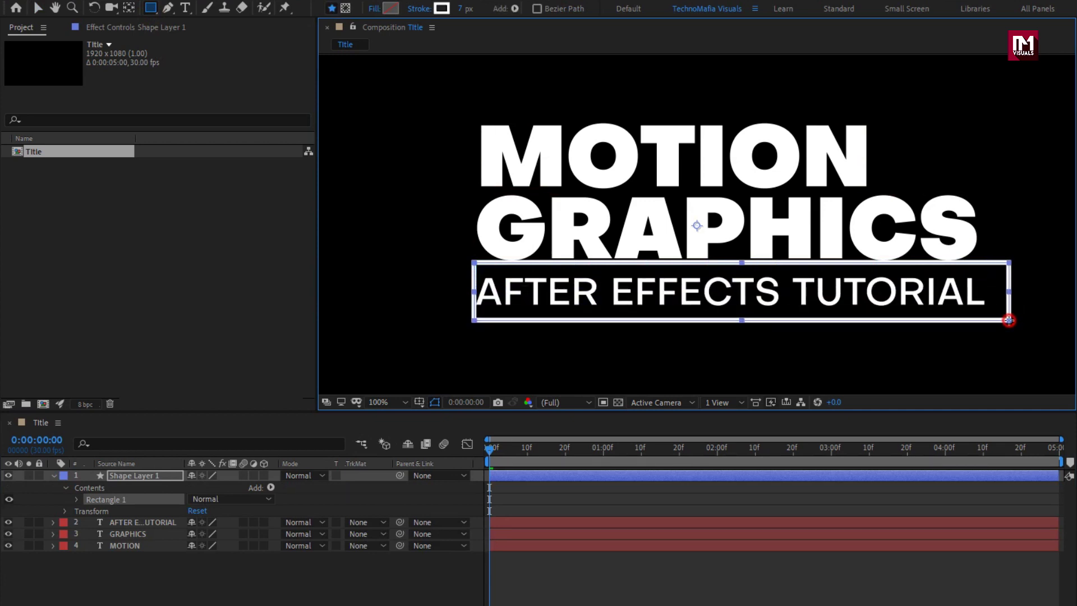
left_click(370, 10)
left_click(352, 203)
left_click(375, 284)
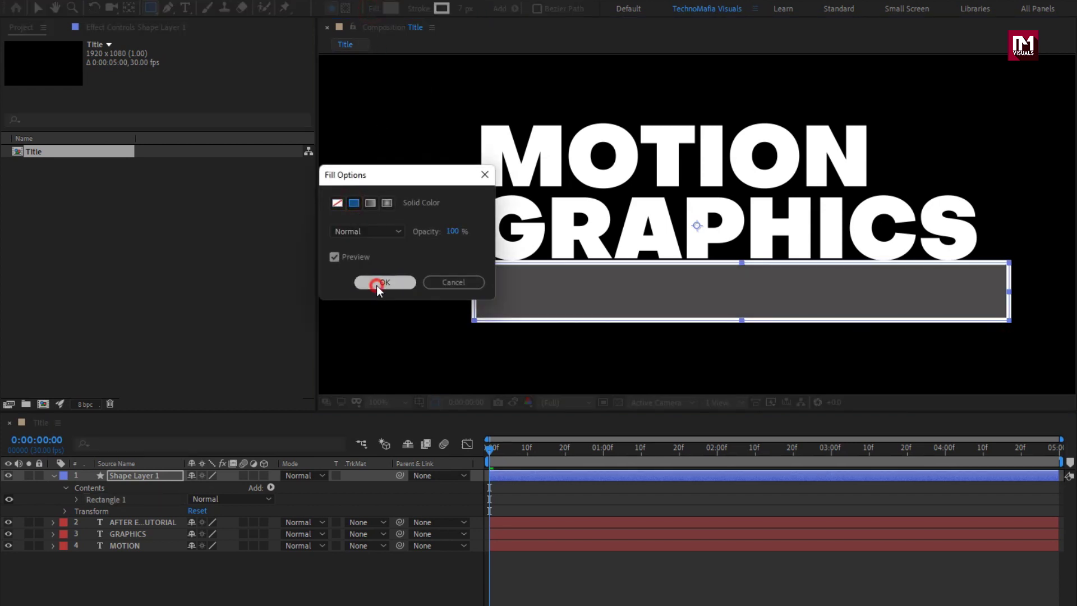
left_click(420, 9)
left_click(335, 202)
left_click(381, 285)
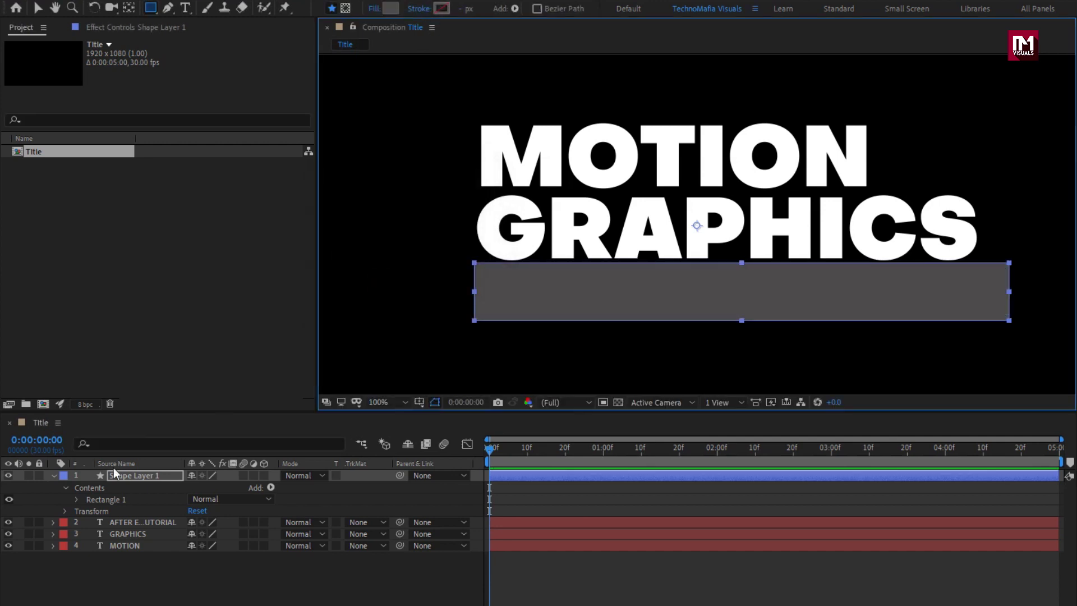
Step: Set the rectangle's fill to white (FFFFFF) and place it beneath the tutorial text layer
left_click(52, 475)
left_click(123, 477)
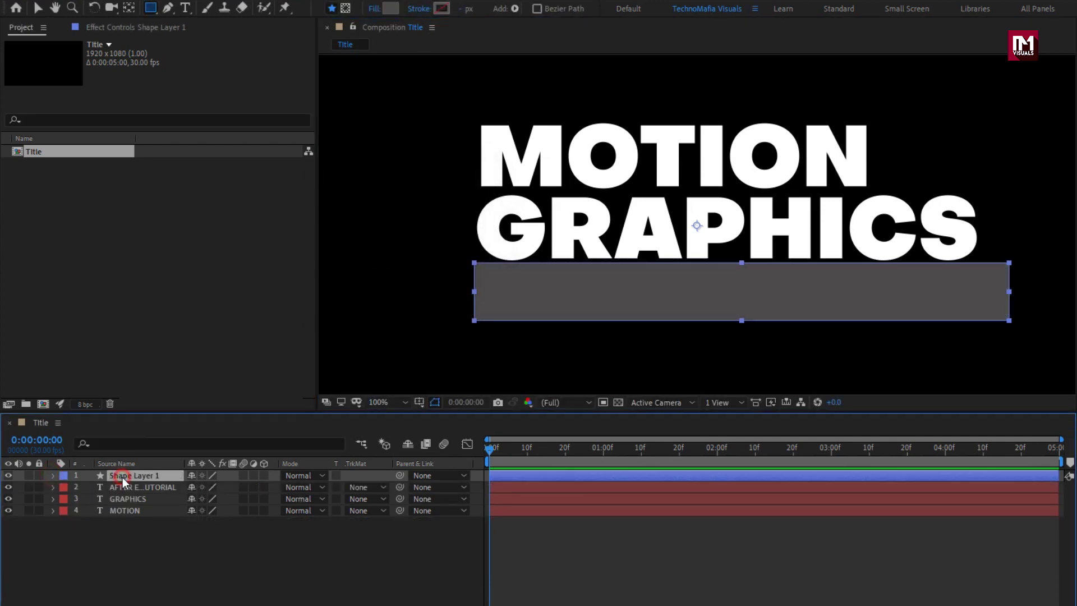
left_click(385, 9)
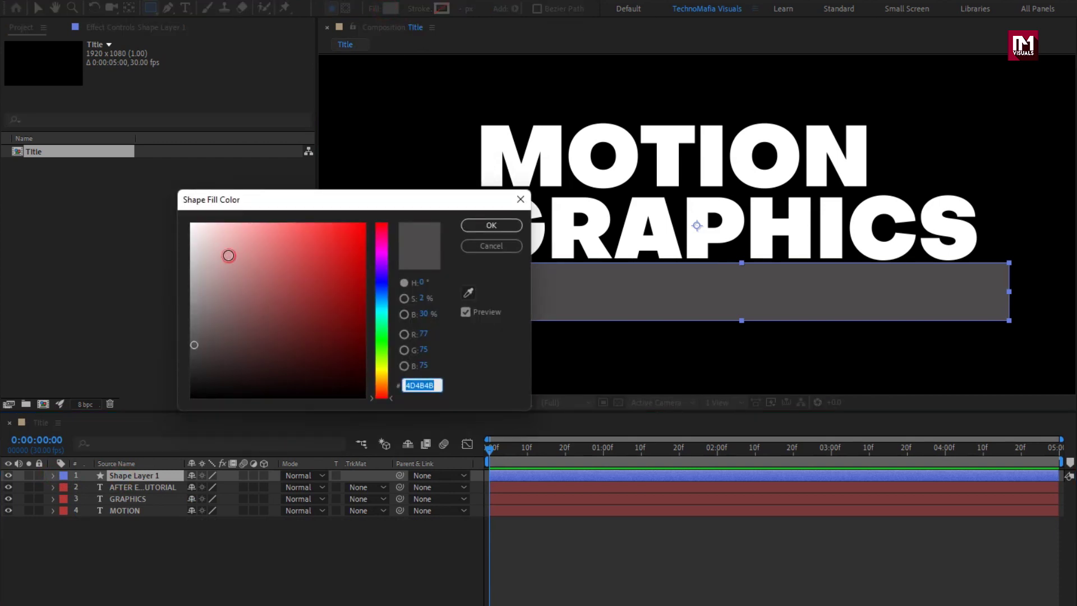
type("FFFFFF")
left_click(107, 169)
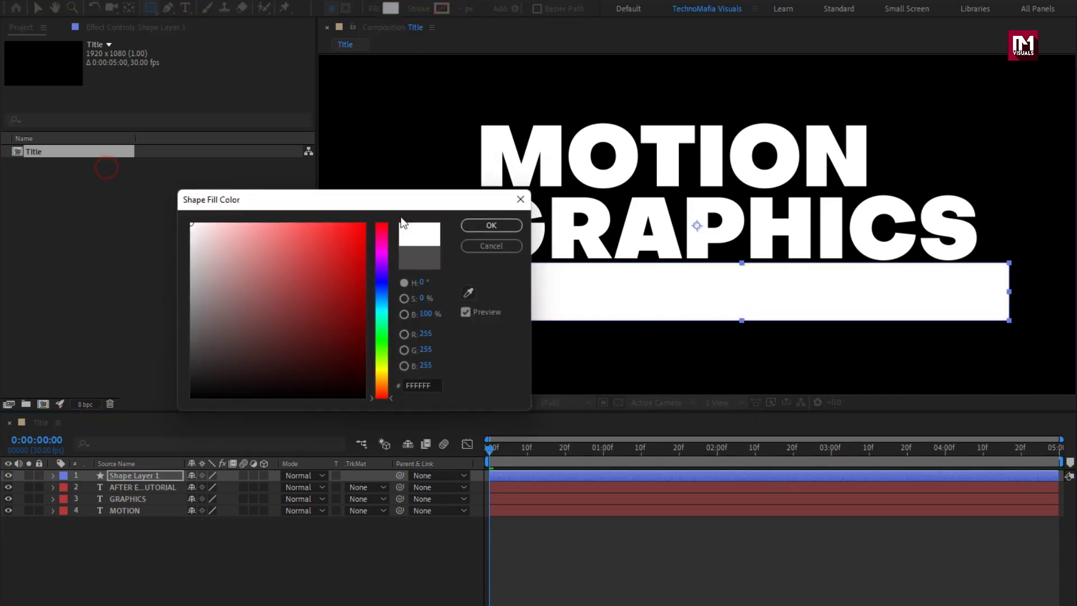
left_click(477, 225)
left_click_drag(148, 478, 147, 483)
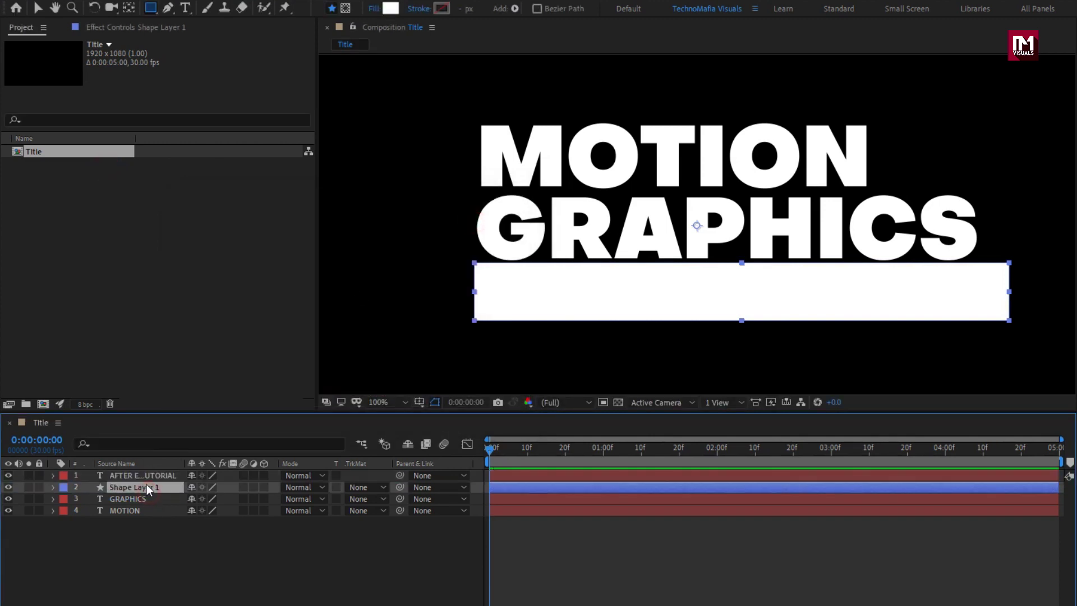
Step: Make the AFTER EFFECTS TUTORIAL text black and nudge it slightly right in the box
left_click(146, 478)
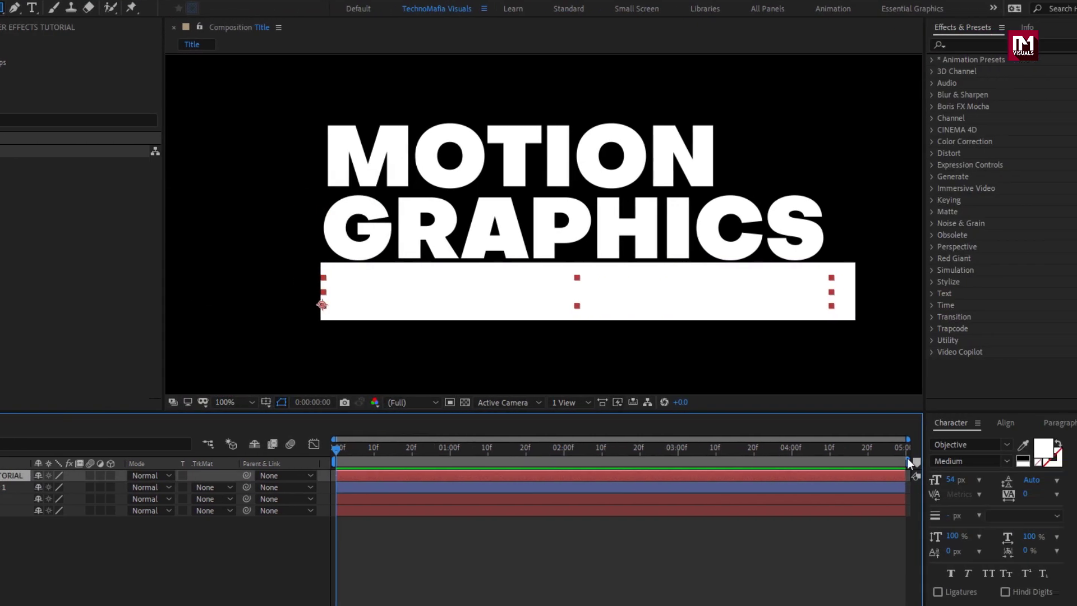
left_click(1018, 455)
left_click_drag(78, 387, 9, 396)
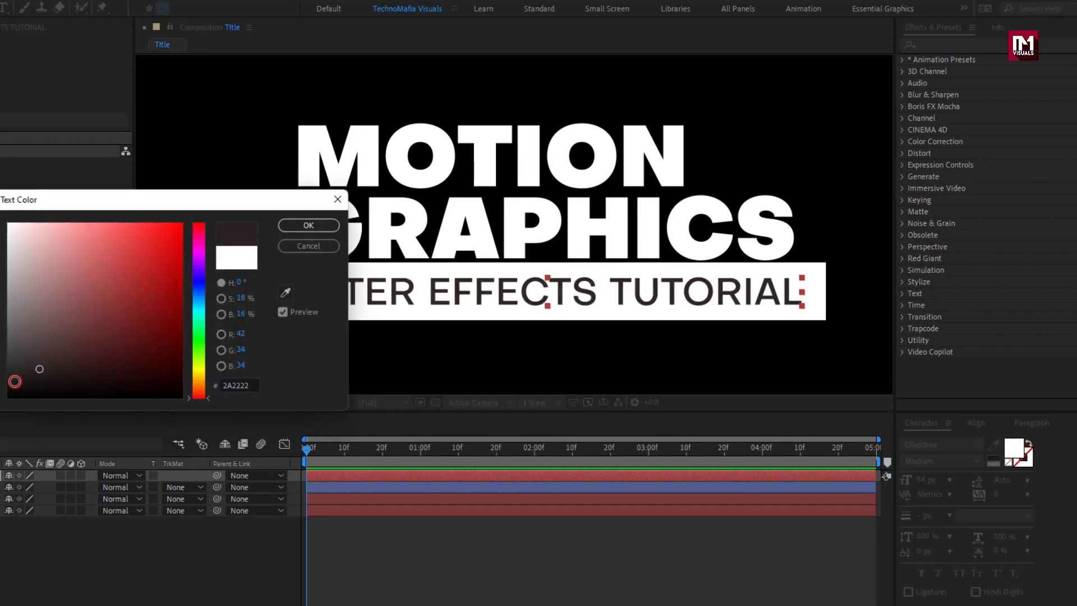
left_click(305, 227)
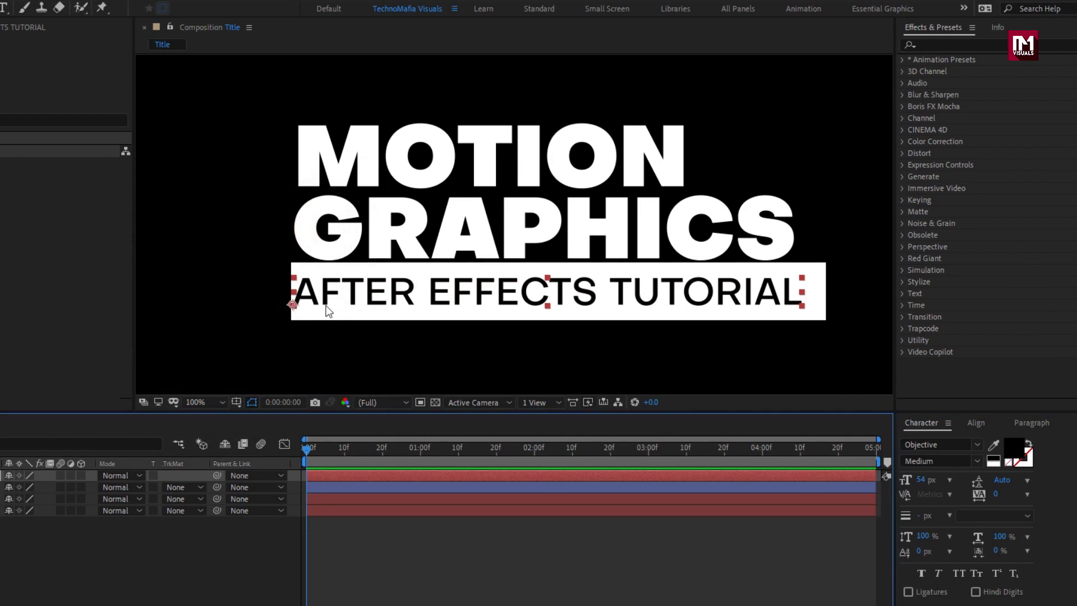
left_click_drag(328, 301, 334, 297)
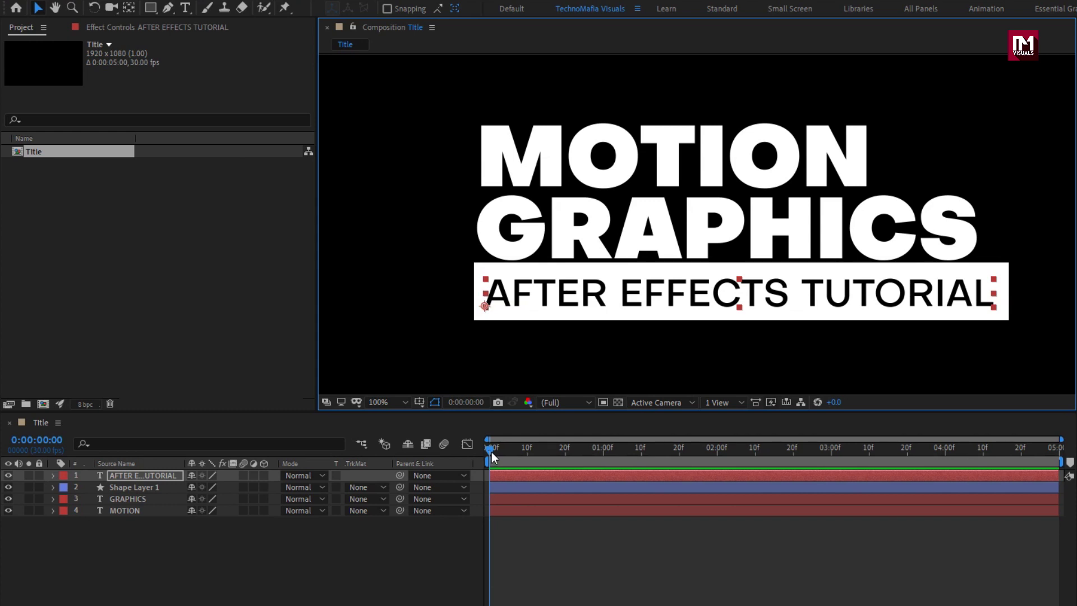
Step: Add an Opacity text animator to MOTION with opacity set to 0%
left_click(133, 510)
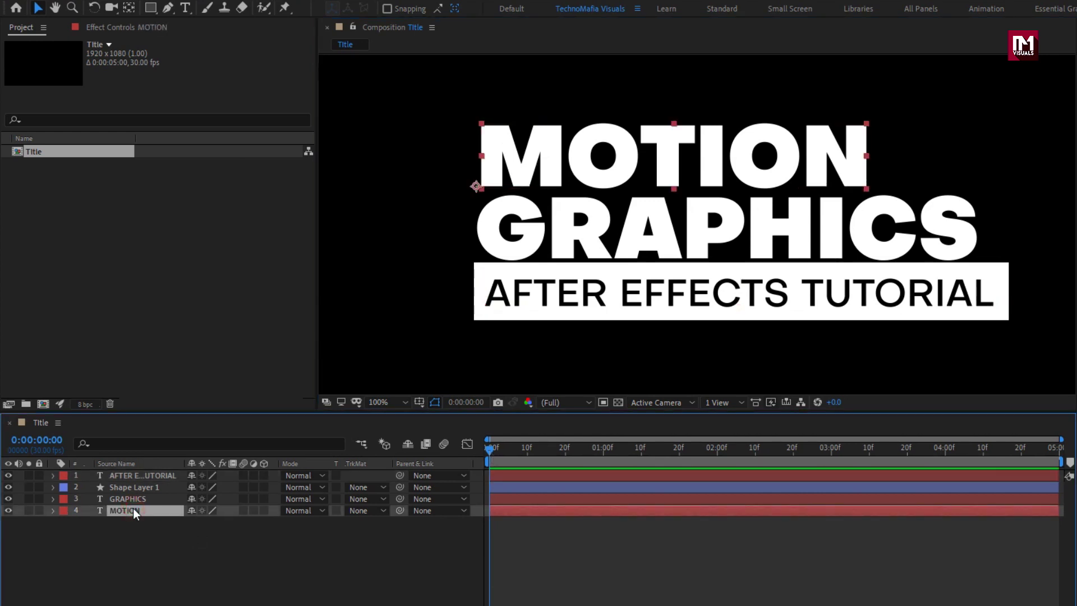
left_click(53, 510)
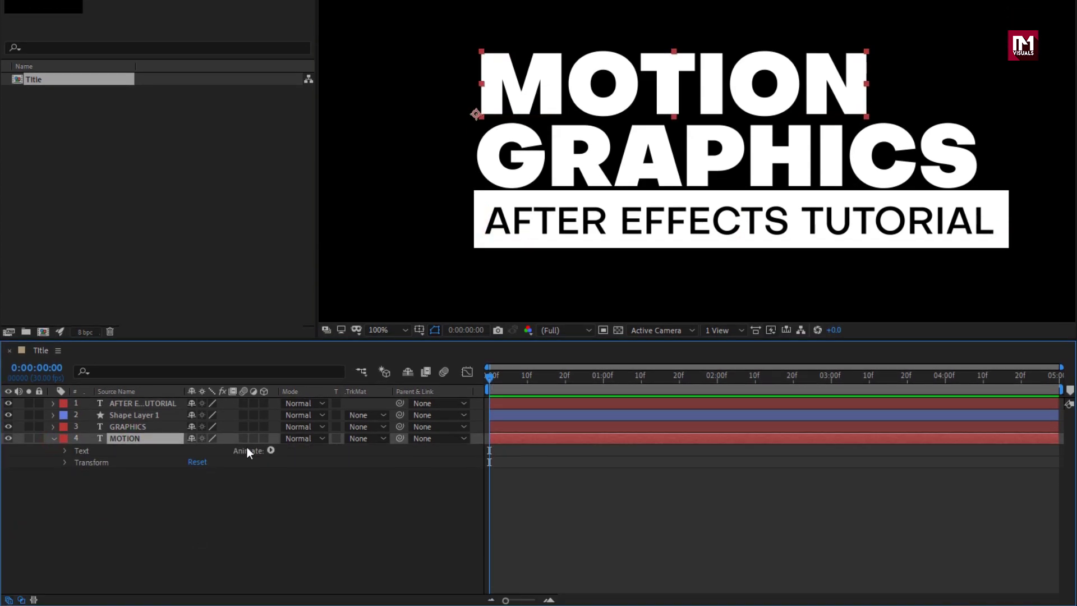
left_click(270, 451)
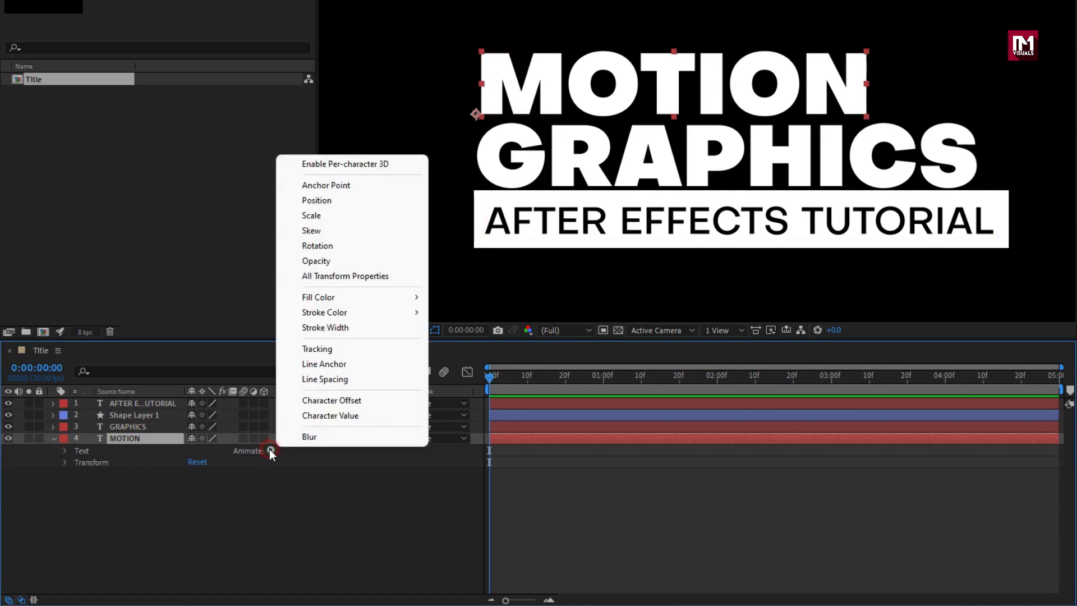
left_click(324, 264)
left_click_drag(191, 520, 98, 521)
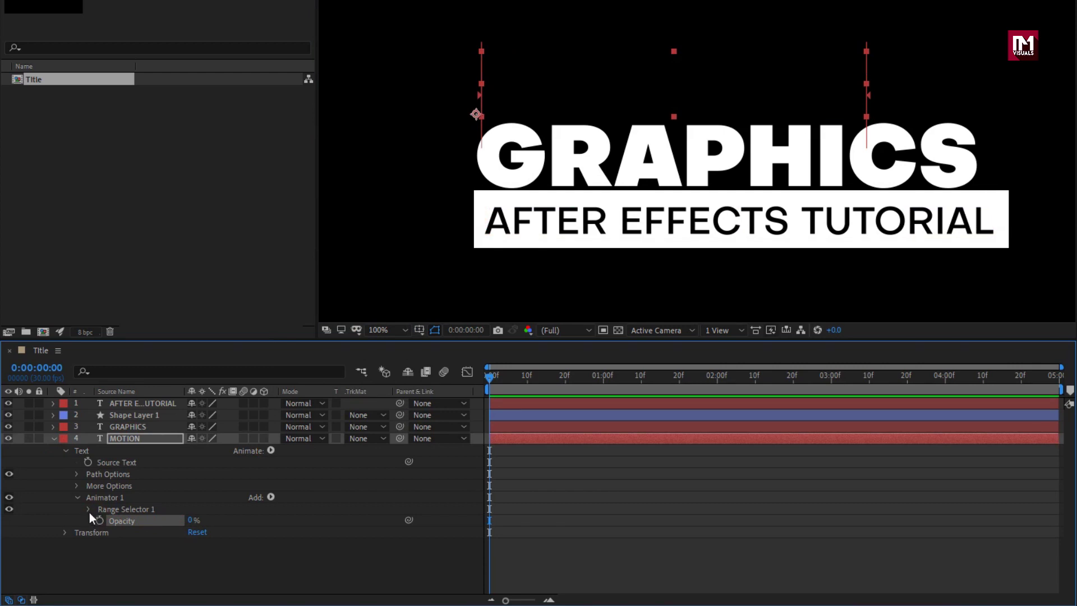
Step: Keyframe the Range Selector Offset from 0% at the start to 100% at two seconds
left_click(89, 509)
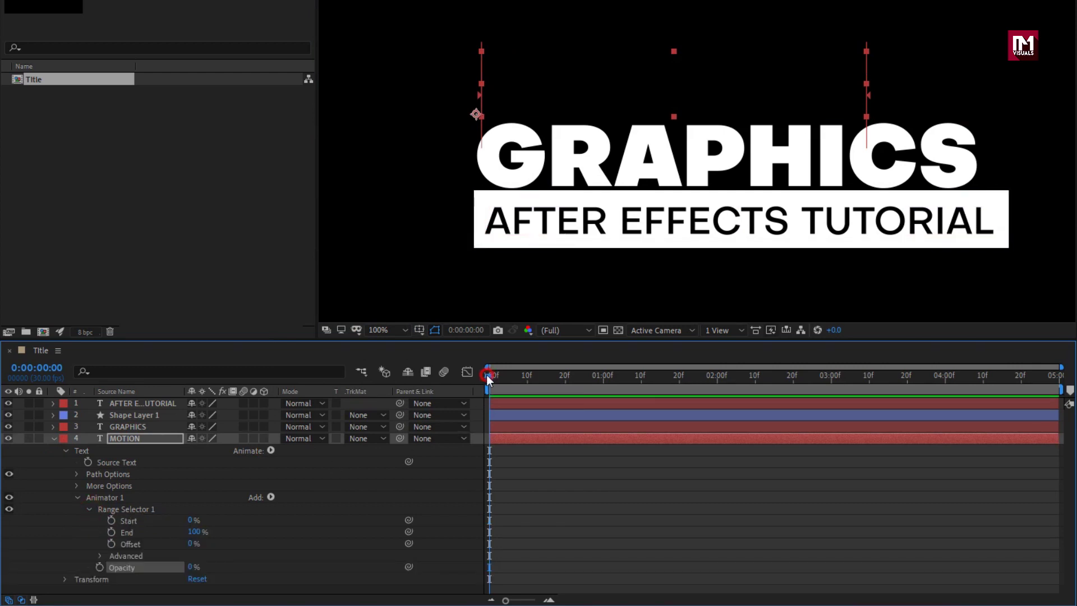
left_click(111, 543)
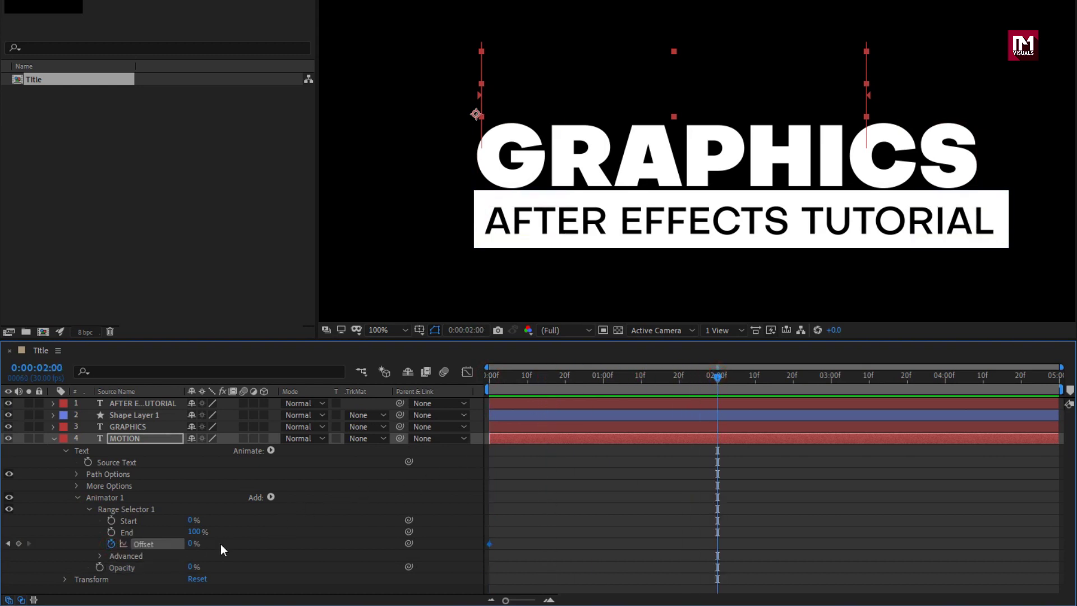
left_click_drag(191, 544, 310, 544)
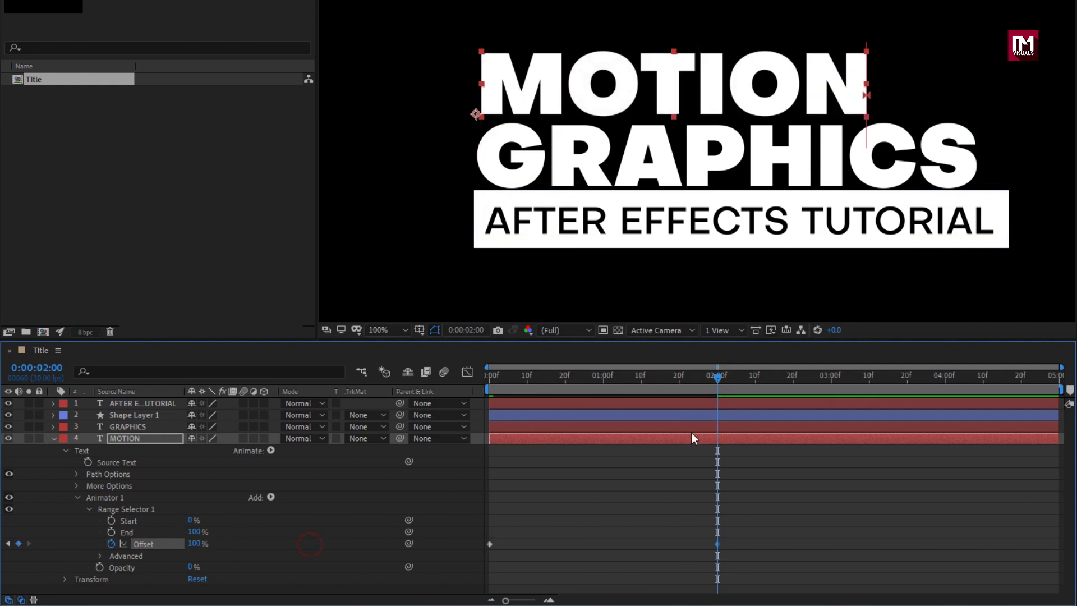
mouse_move(705, 378)
left_mouse_down()
mouse_move(495, 379)
mouse_move(683, 379)
left_mouse_up()
Step: Apply Easy Ease to both Offset keyframes and sharpen the ease in the speed graph
left_click_drag(728, 538, 484, 552)
right_click(489, 545)
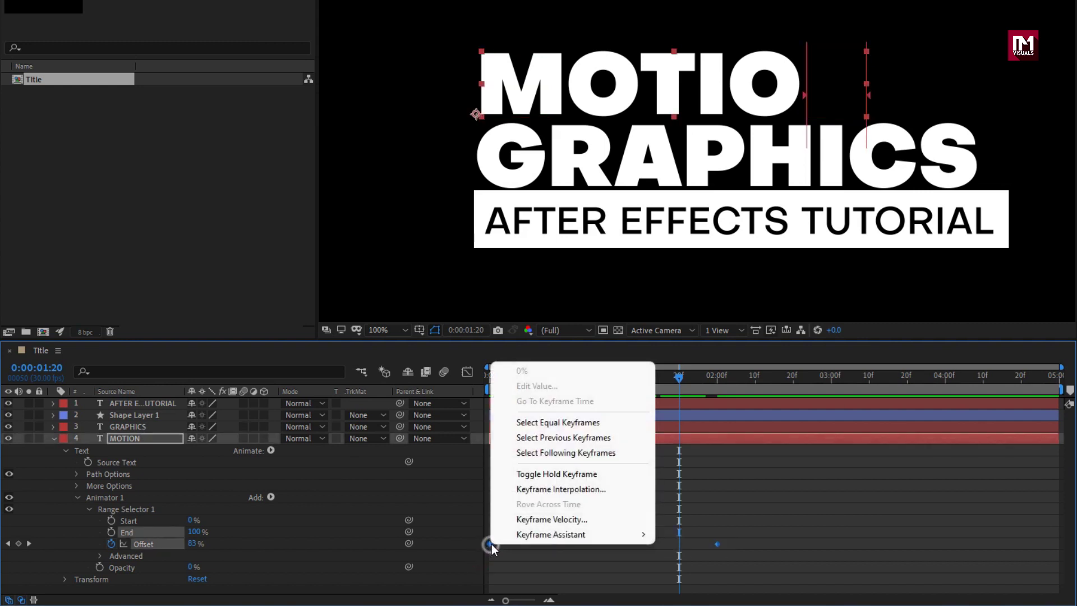
mouse_move(639, 534)
left_click(691, 430)
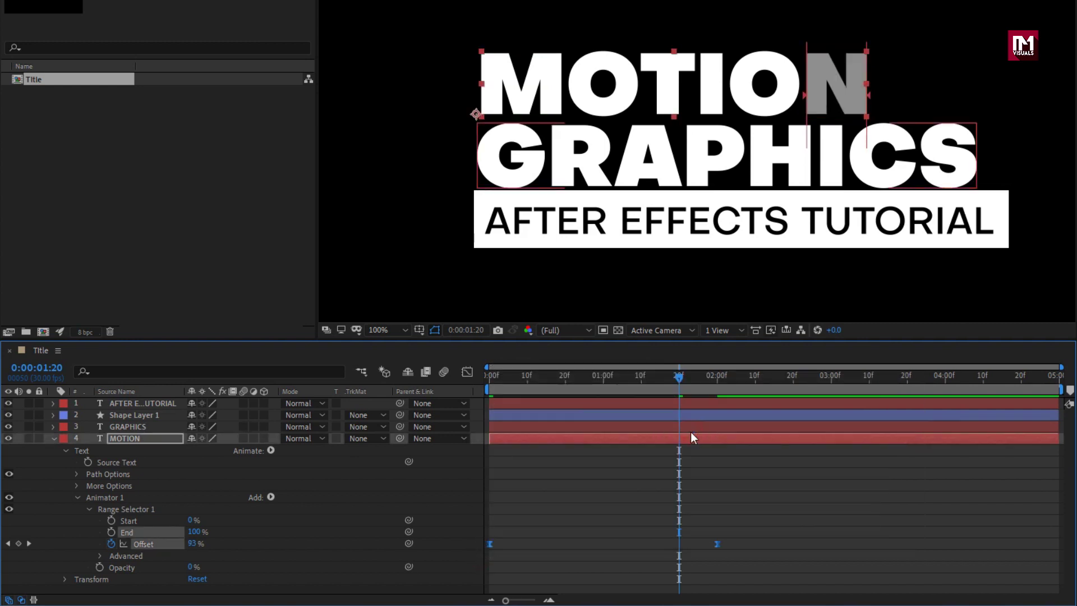
left_click(466, 371)
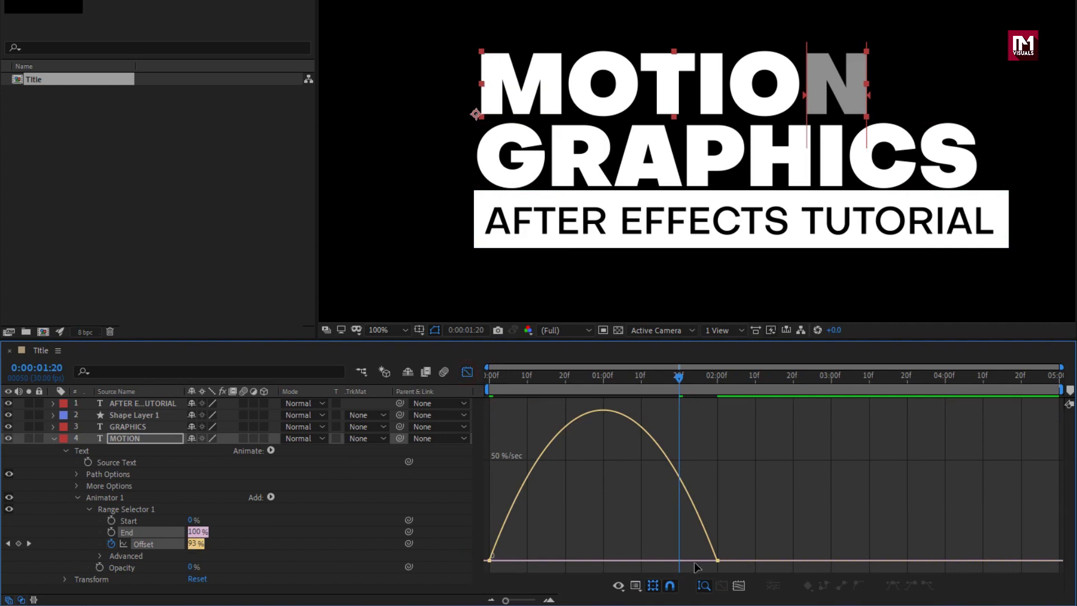
left_click(705, 536)
left_click_drag(678, 554, 591, 561)
left_click_drag(492, 378, 645, 399)
Step: Add a Position property to Animator 1 with a Y offset of 40 px
left_click(464, 373)
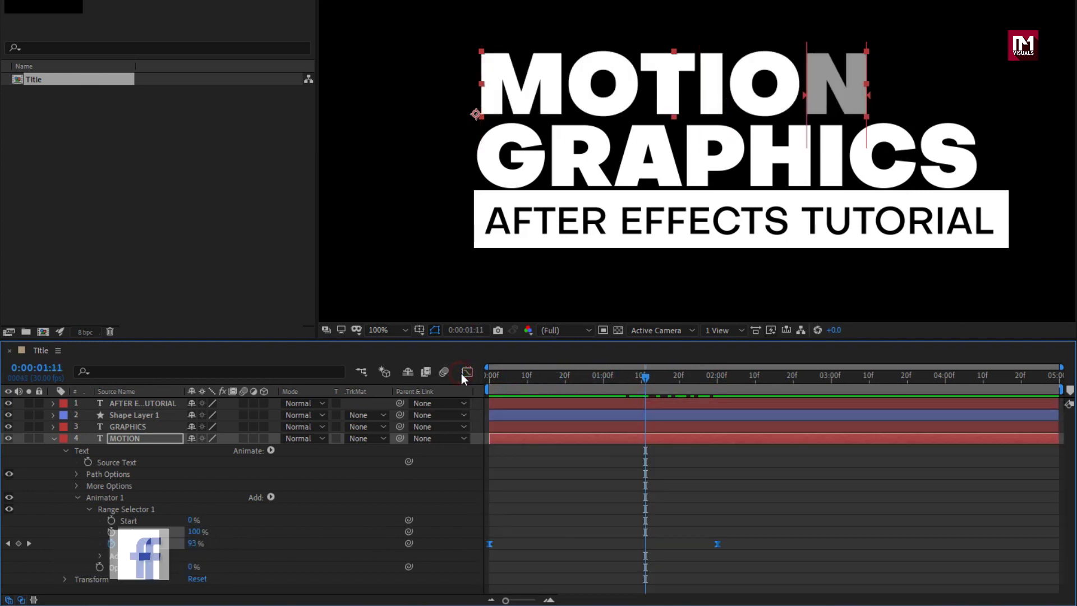
left_click(170, 497)
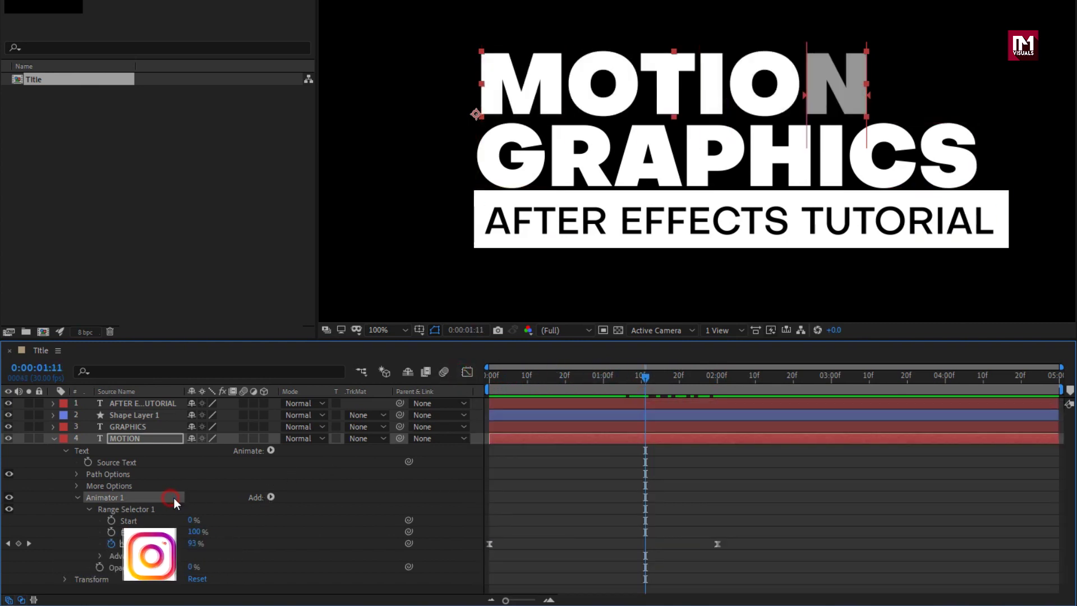
left_click(270, 497)
mouse_move(329, 503)
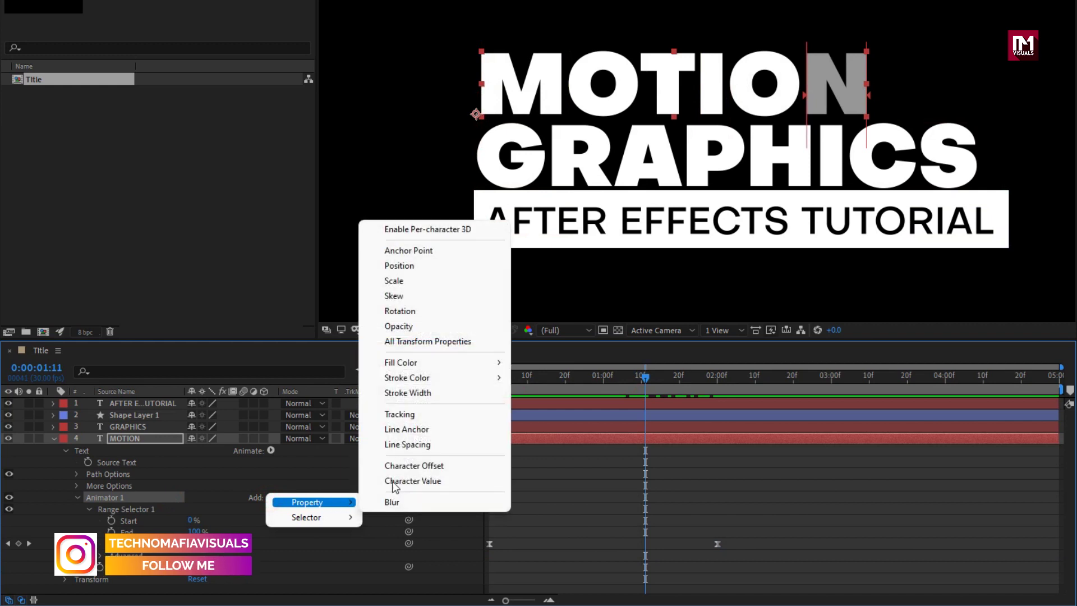
left_click(408, 272)
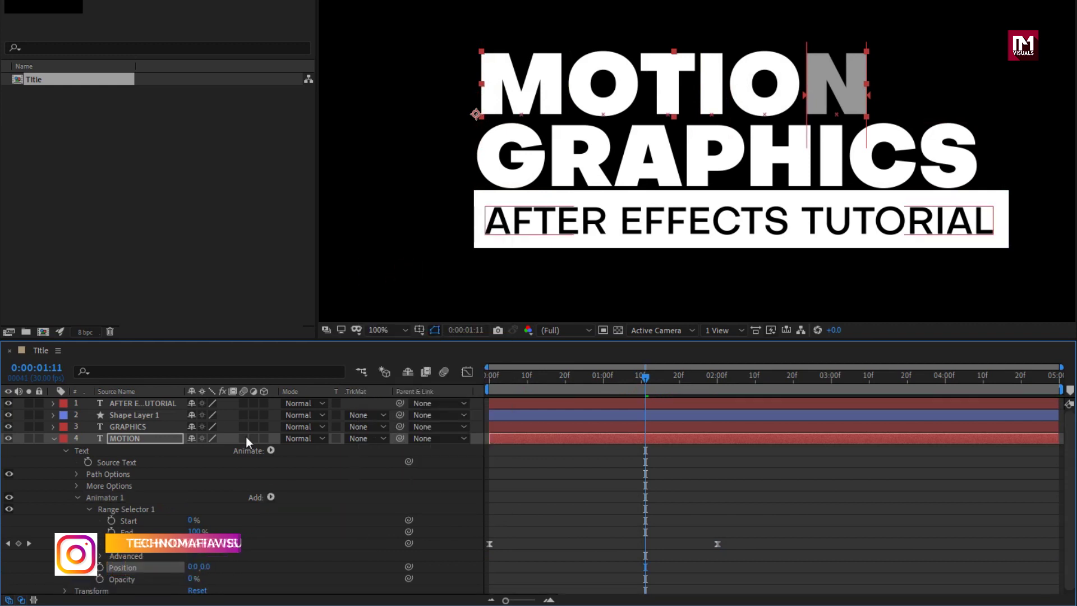
left_click(207, 567)
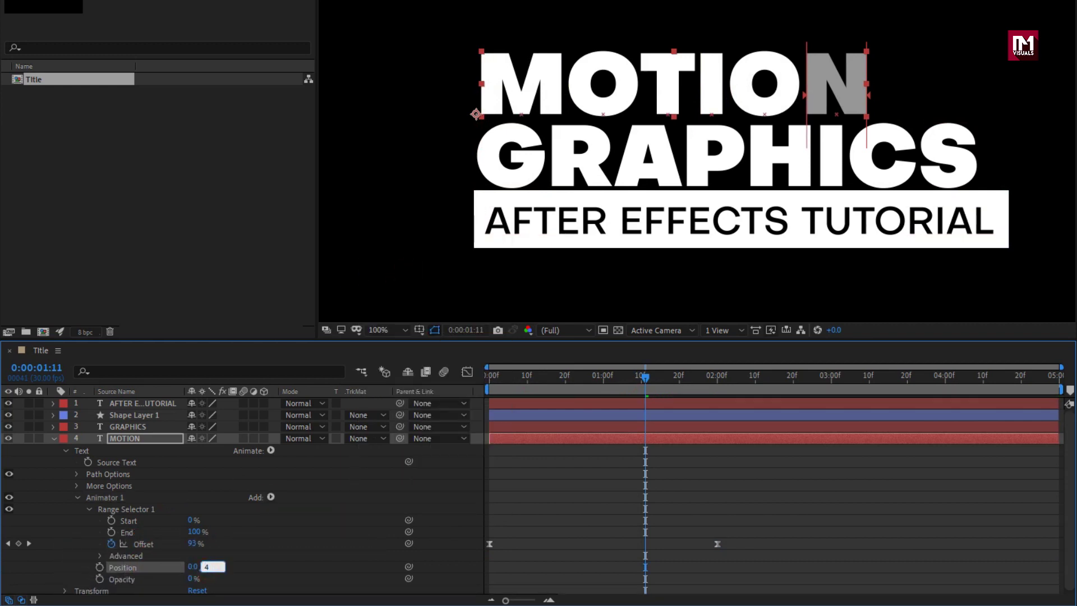
type("40")
key("Return")
left_click_drag(575, 389, 470, 393)
Step: Keyframe MOTION's Position at 639.1 at two seconds, starting at x 1376.1 on the right
key("p")
left_click(129, 438)
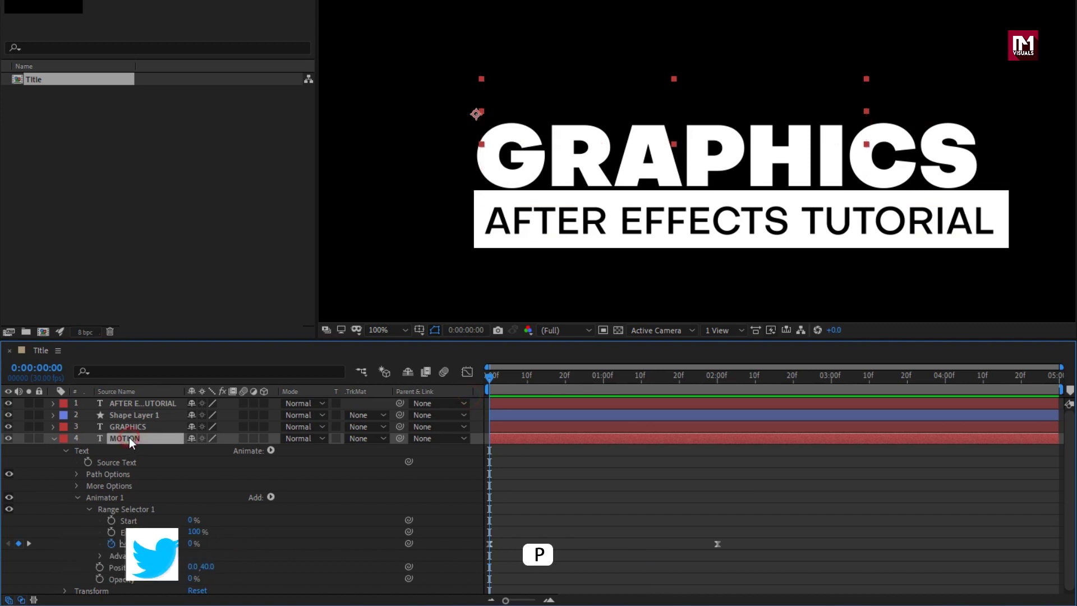
key("p")
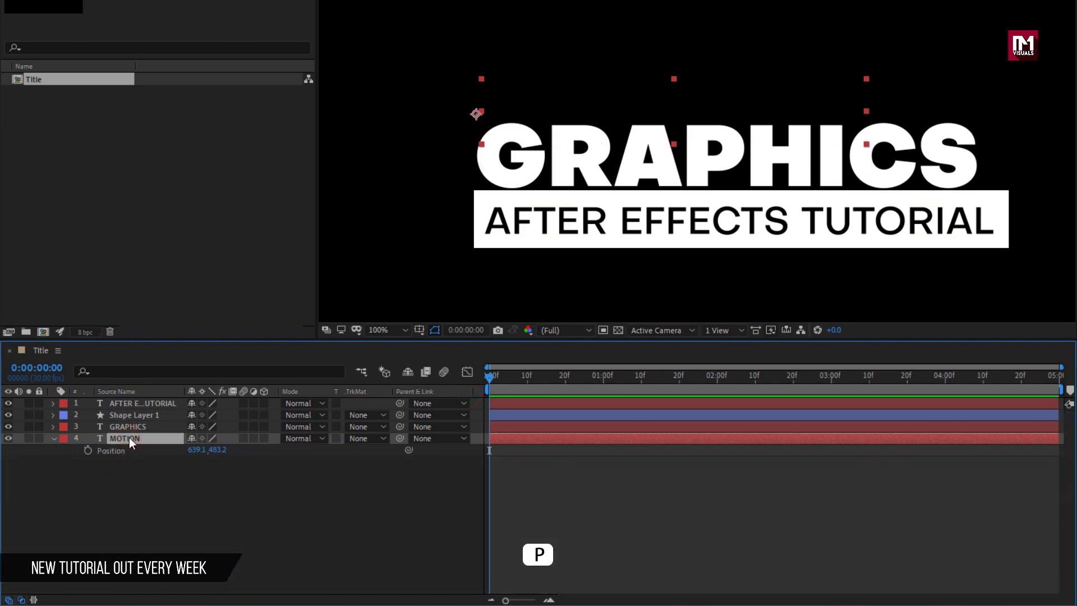
left_click_drag(710, 381, 490, 374)
left_click(87, 451)
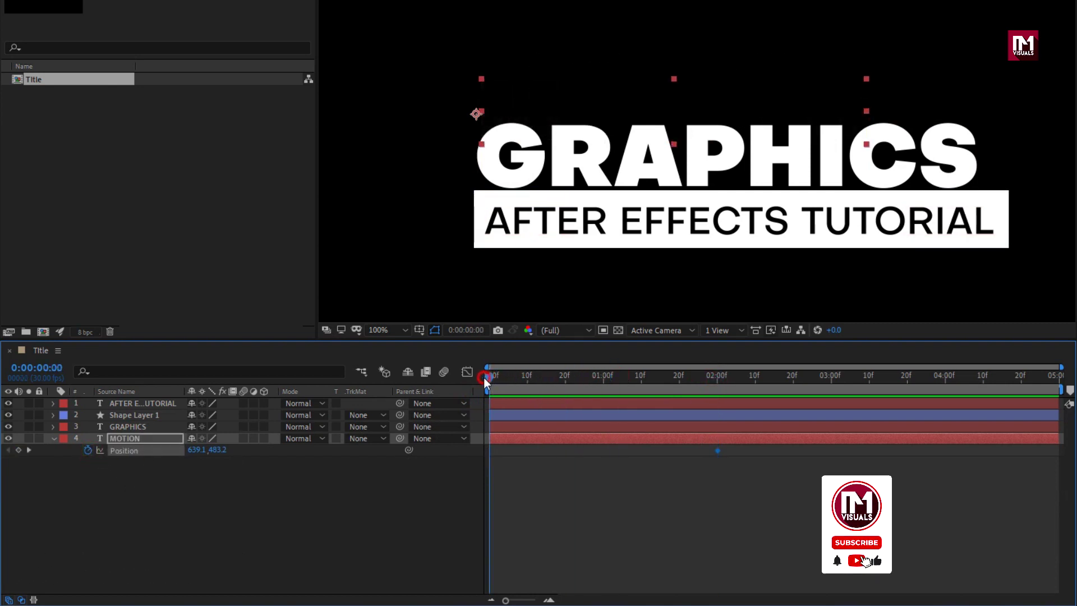
left_click_drag(191, 453, 666, 421)
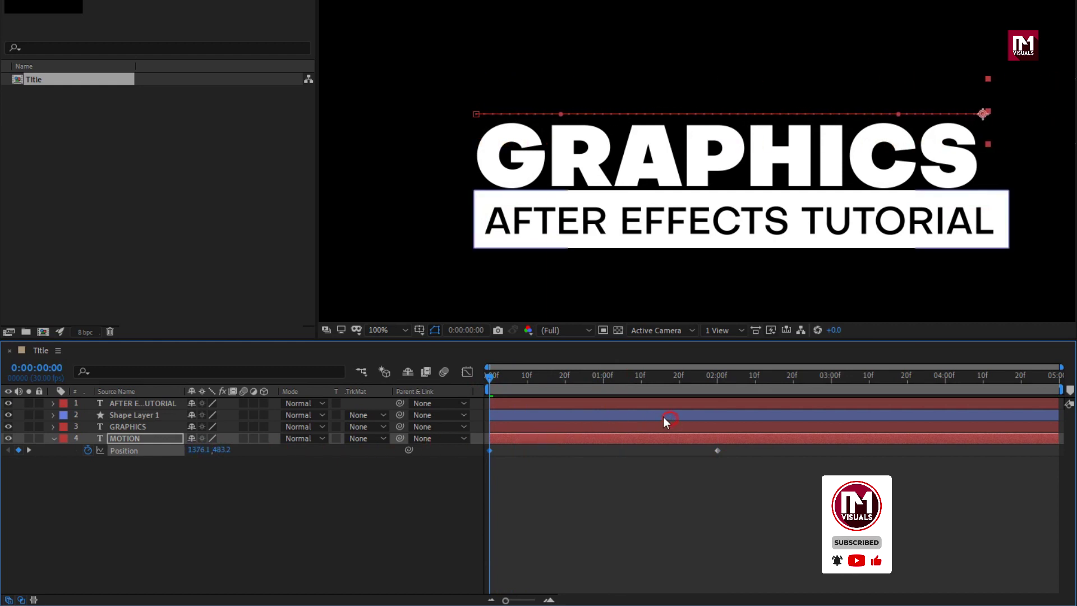
left_click(490, 380)
left_click_drag(489, 380, 645, 375)
left_click_drag(580, 375, 654, 402)
Step: Ease MOTION's Position keyframes with about 94% influence so the slide settles gently
left_click_drag(733, 473, 482, 444)
right_click(489, 450)
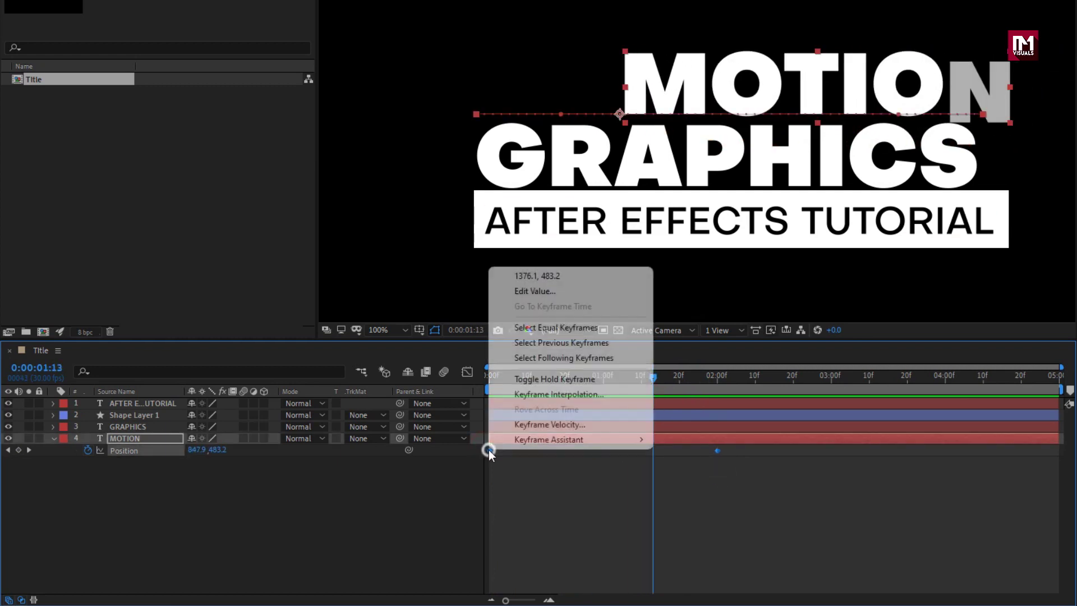
mouse_move(584, 440)
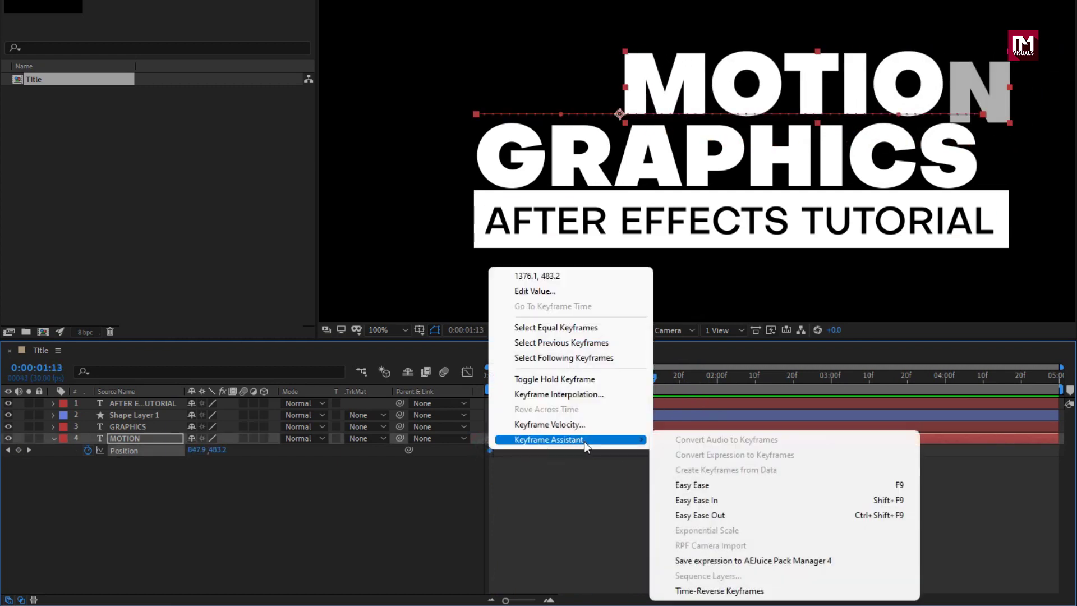
left_click(711, 484)
left_click(468, 372)
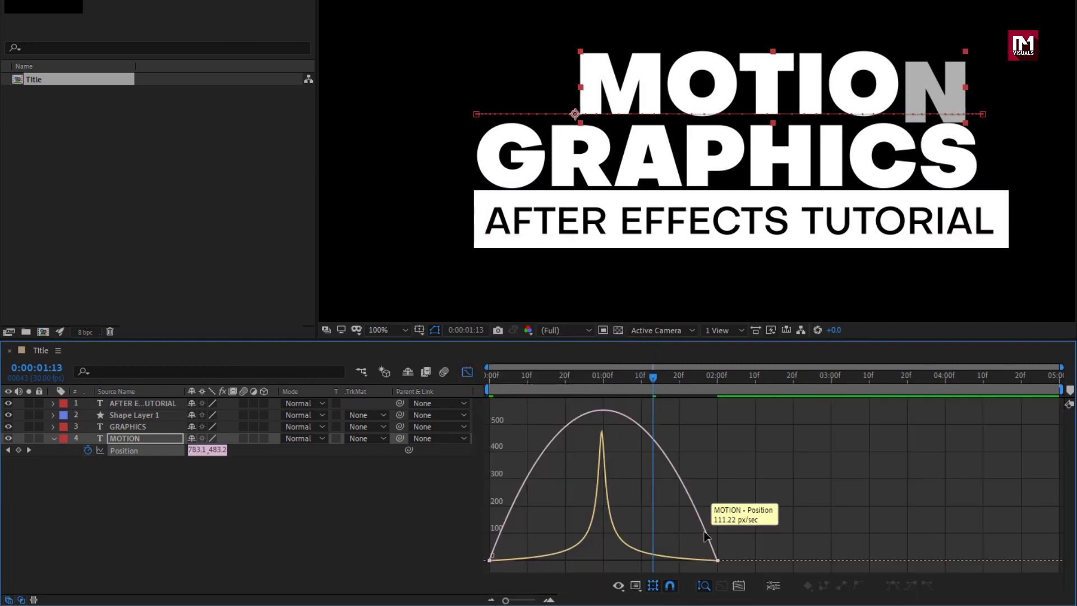
left_click(677, 555)
left_click_drag(678, 555, 610, 559)
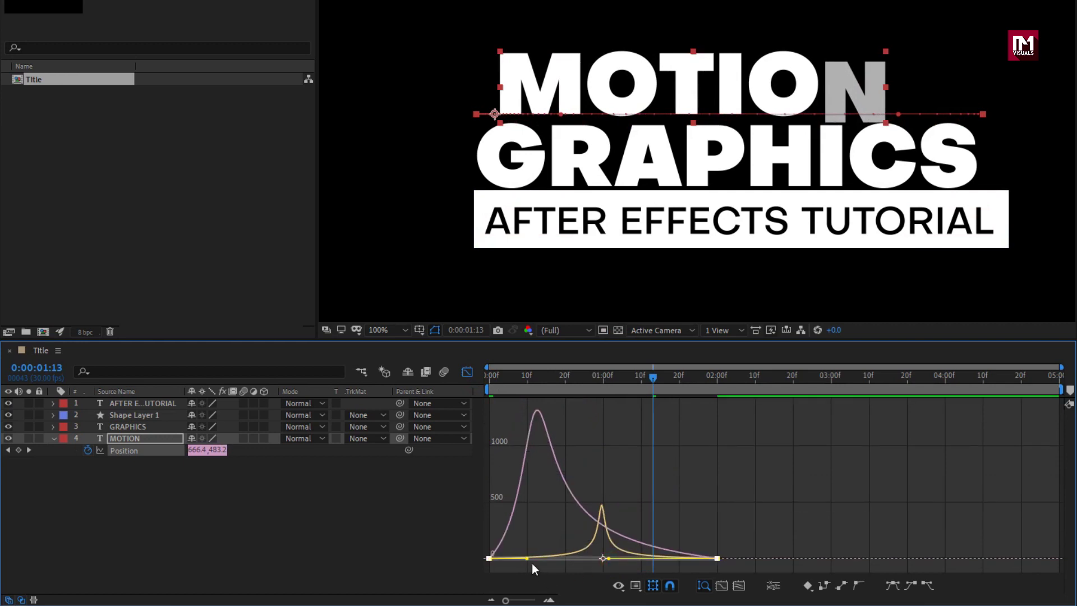
left_click_drag(526, 561, 598, 564)
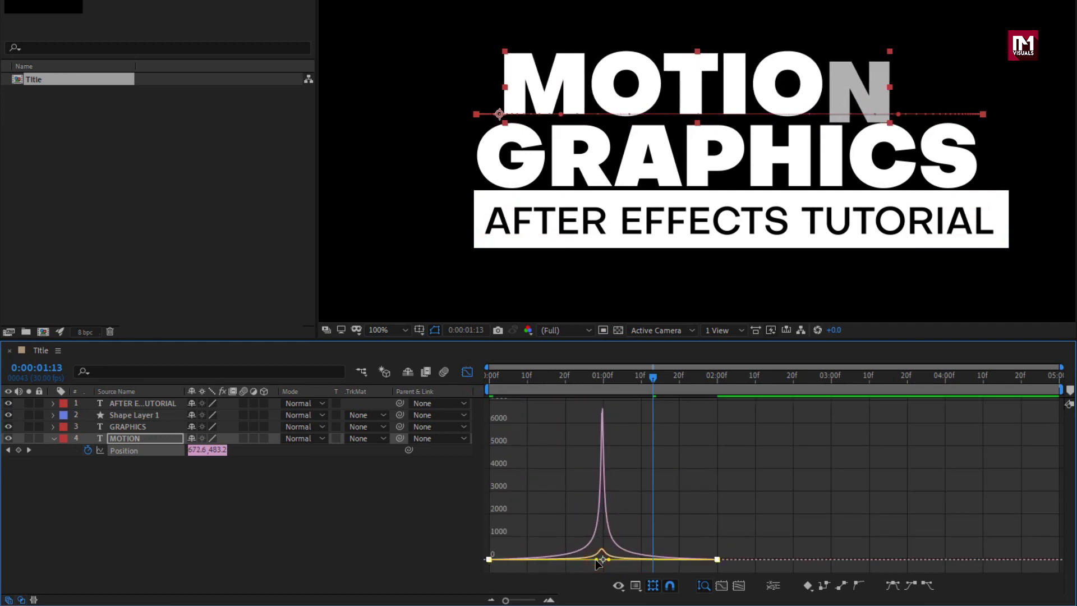
left_click_drag(530, 373, 710, 373)
Step: Return to the layer bar view, collapse MOTION's properties, and deselect the text layers
left_click(470, 371)
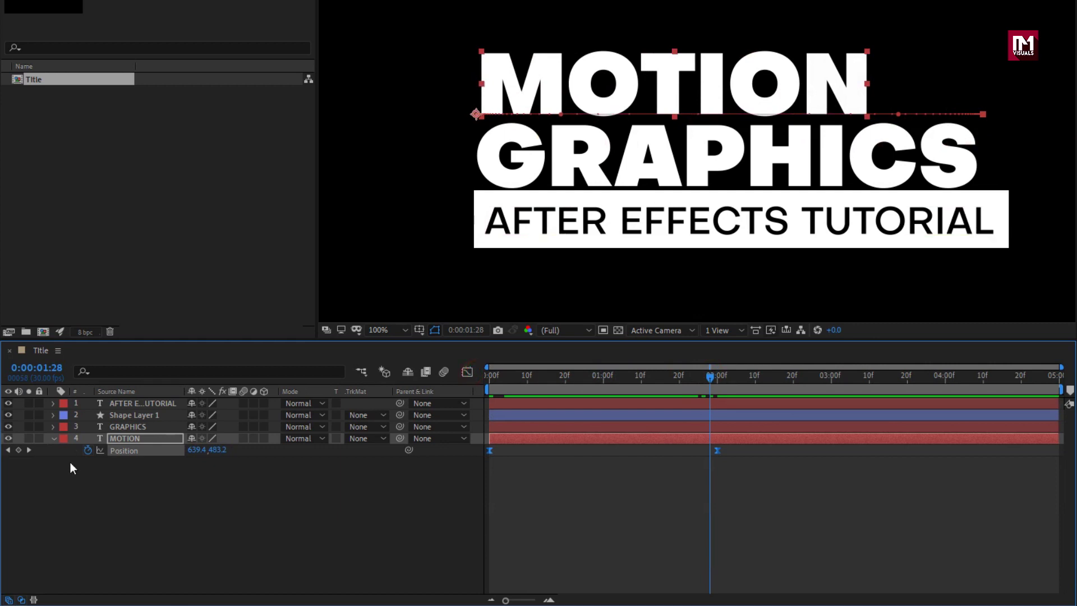
left_click(53, 438)
left_click(61, 466)
left_click(117, 429)
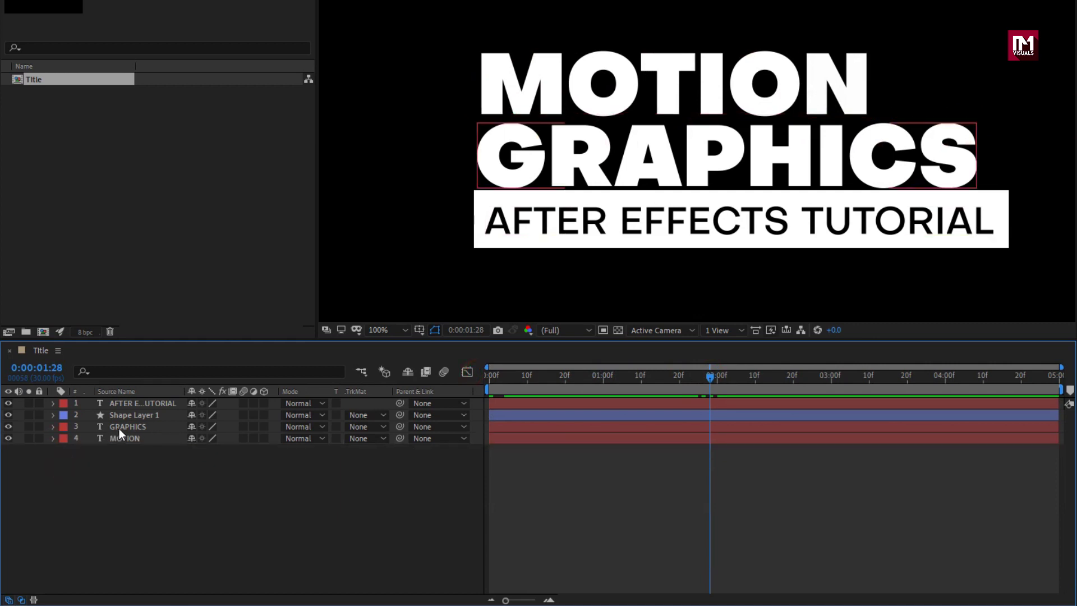
left_click(134, 456)
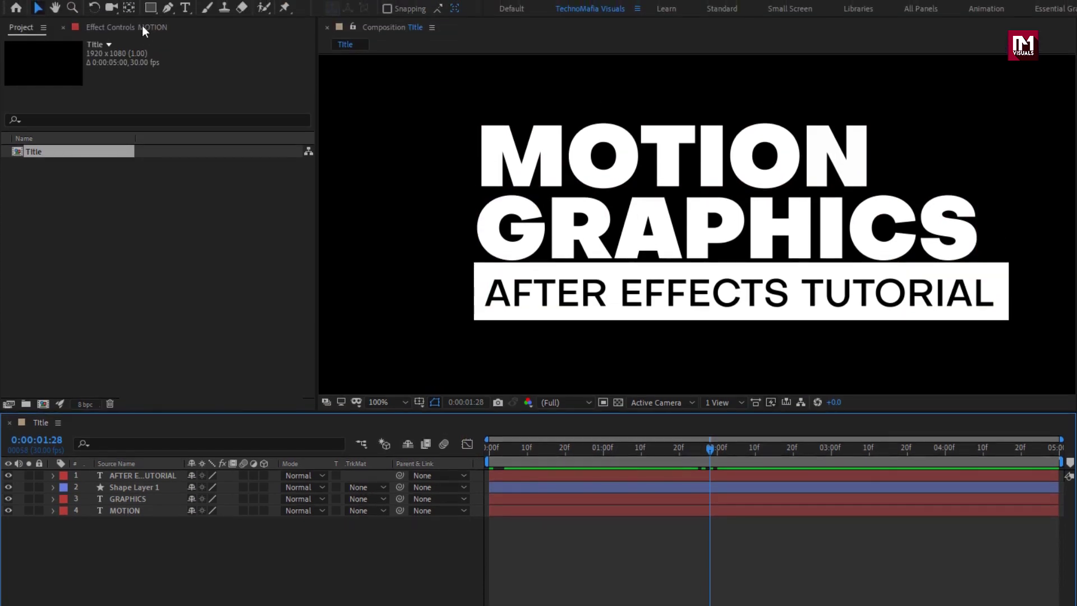
Step: Draw a solid white rectangle covering the GRAPHICS line
left_click(150, 9)
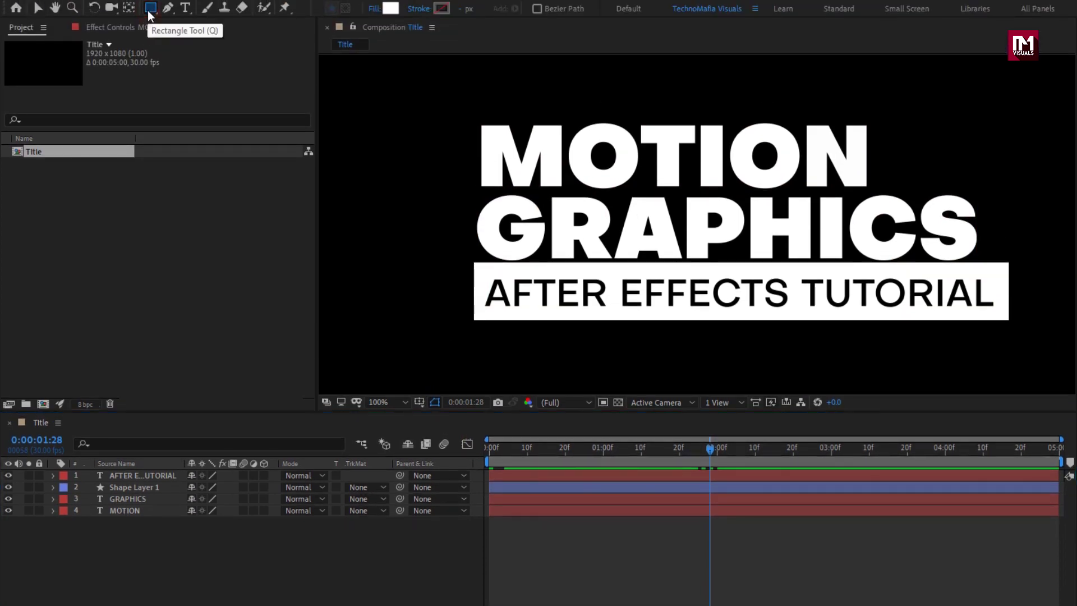
left_click(374, 9)
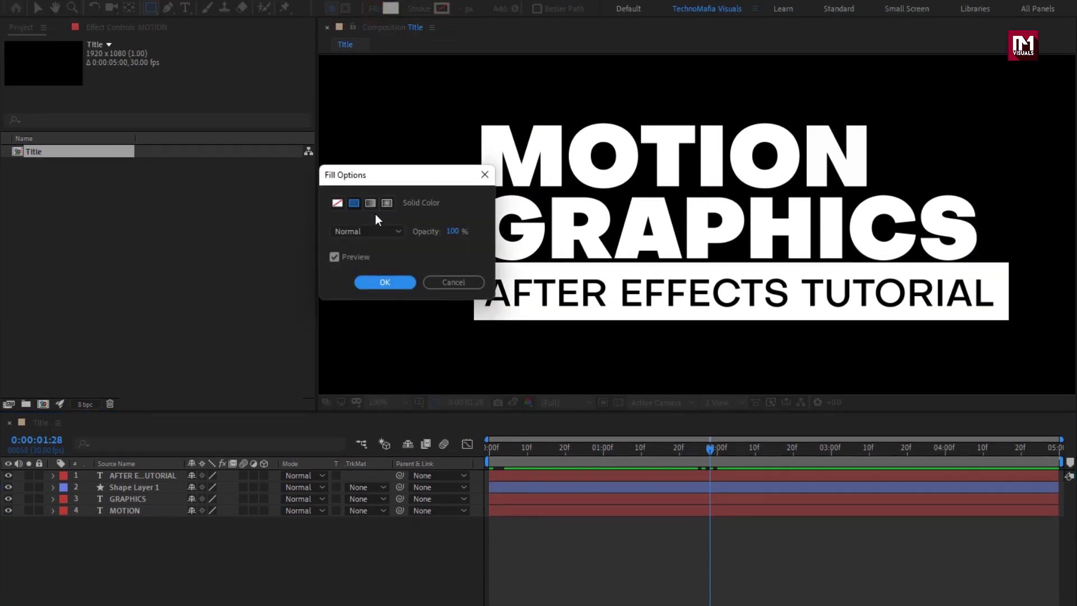
left_click(372, 282)
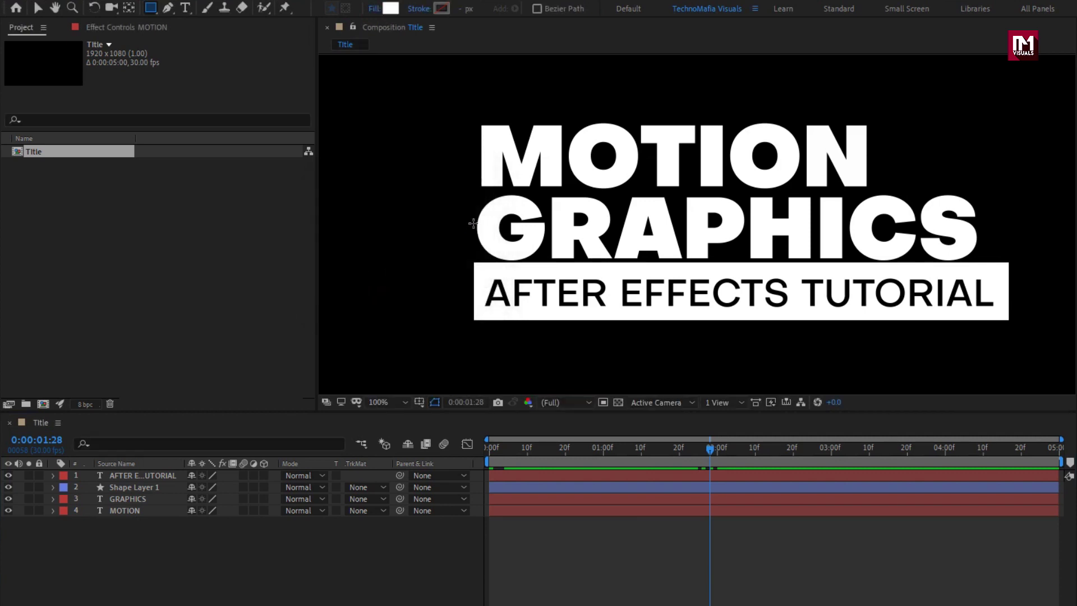
left_click_drag(473, 193, 1045, 263)
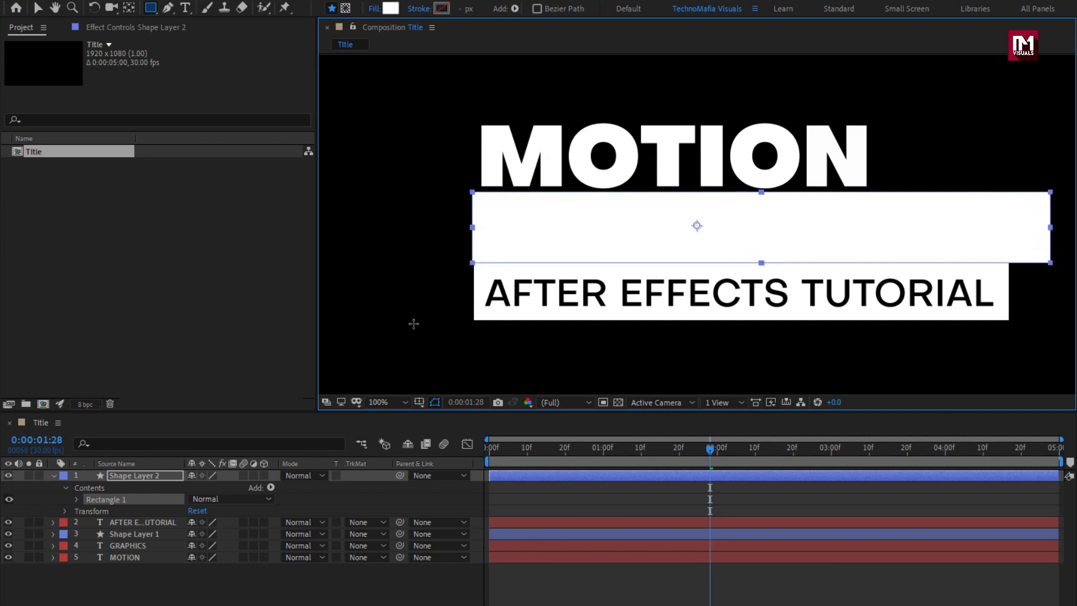
Step: Move Shape Layer 2 just above GRAPHICS and set it as GRAPHICS' alpha matte
left_click(53, 475)
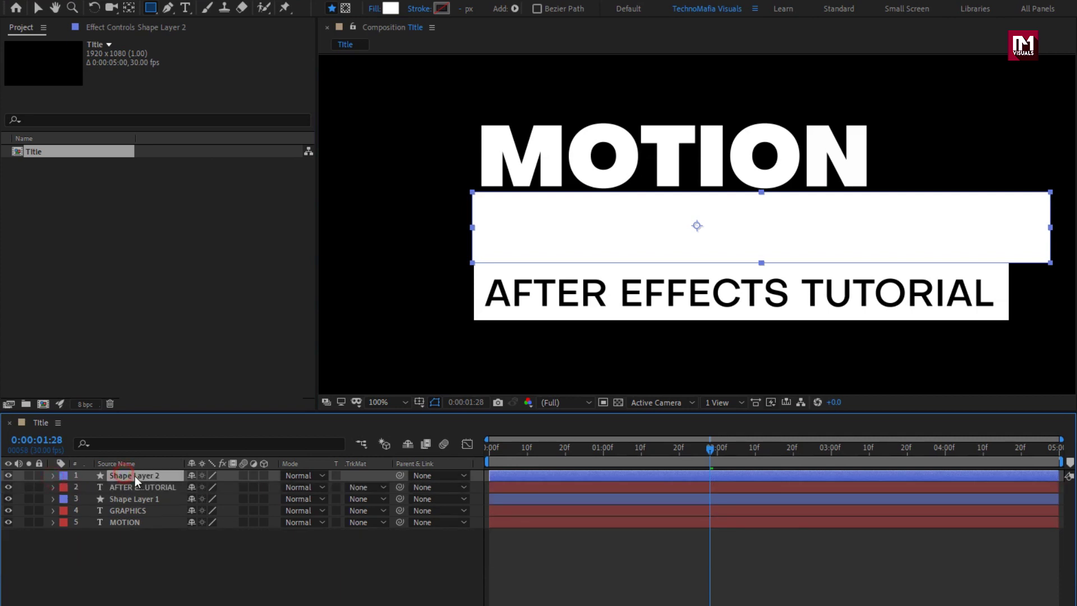
left_click_drag(133, 475, 146, 502)
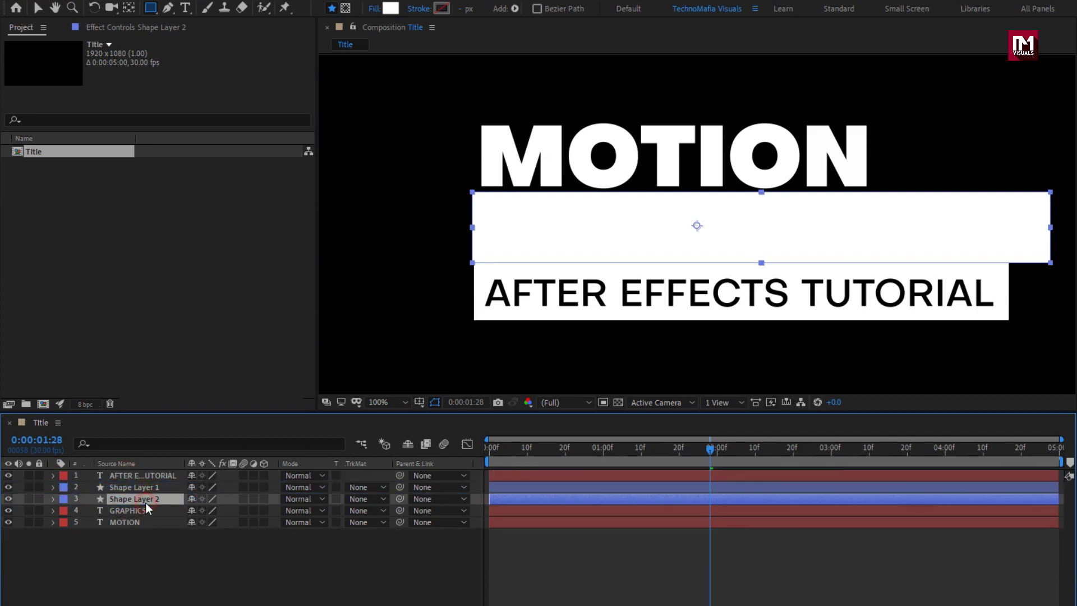
left_click(126, 510)
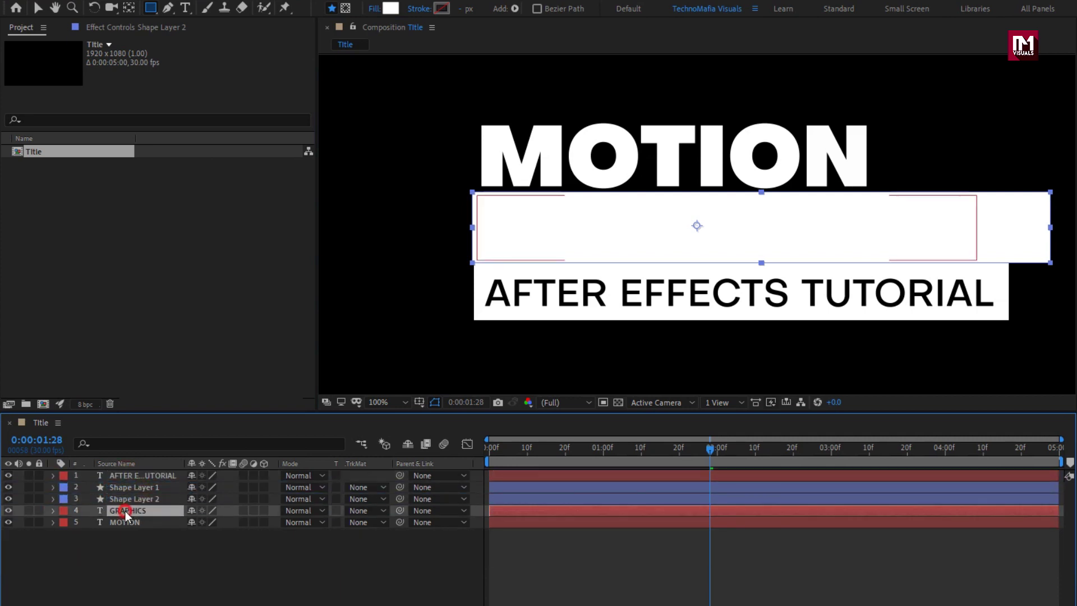
left_click(377, 511)
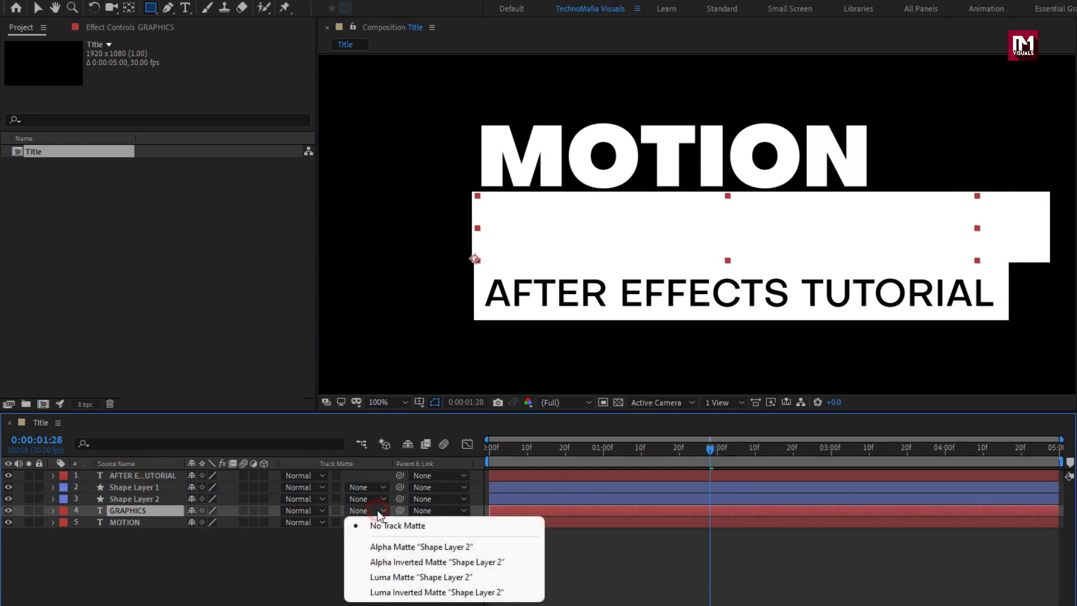
left_click(458, 547)
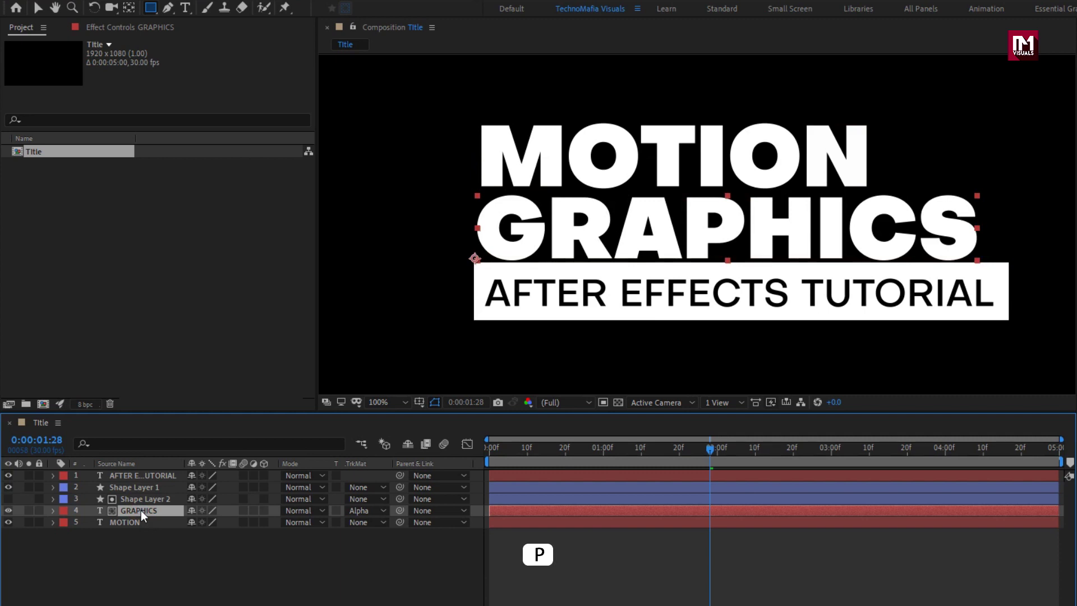
Step: Keyframe GRAPHICS' Position at 636.9 at two seconds, starting off-screen left at x -373.1
key("p")
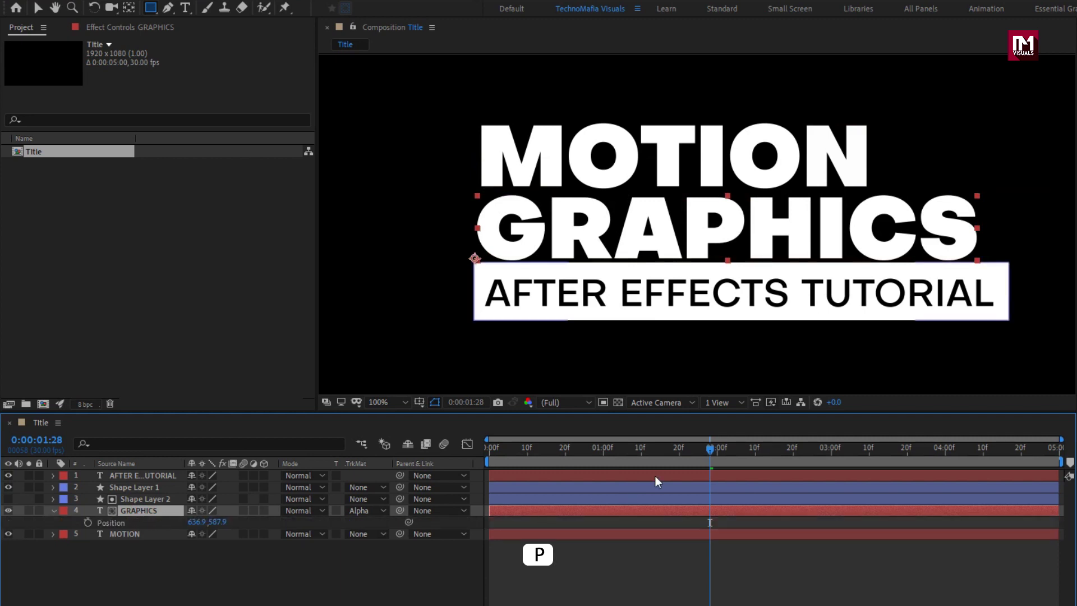
left_click(718, 449)
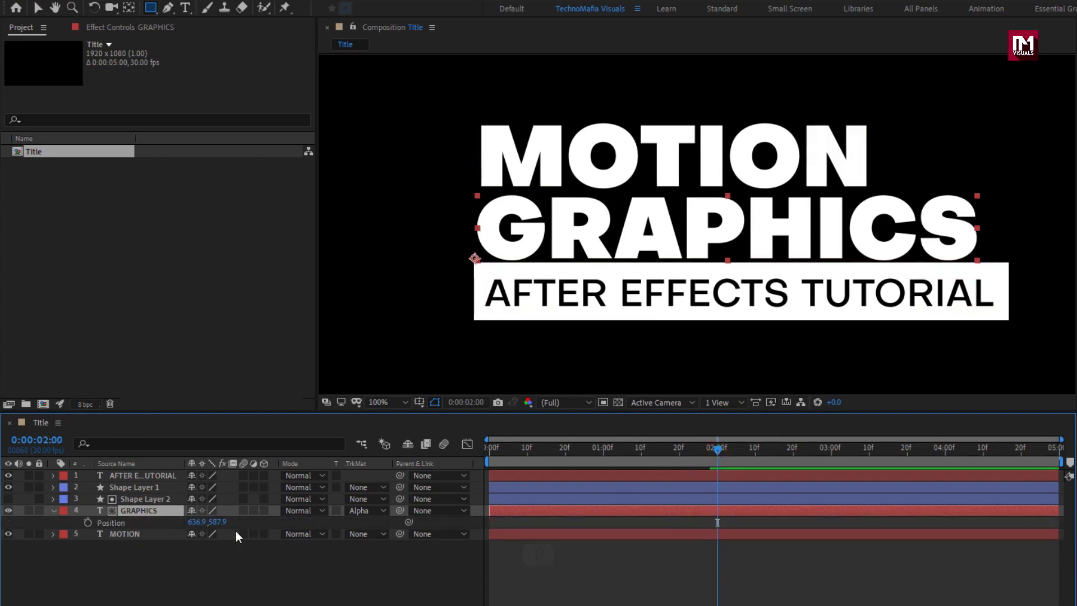
left_click(88, 522)
left_click_drag(496, 455, 440, 457)
left_click_drag(197, 521, 2, 523)
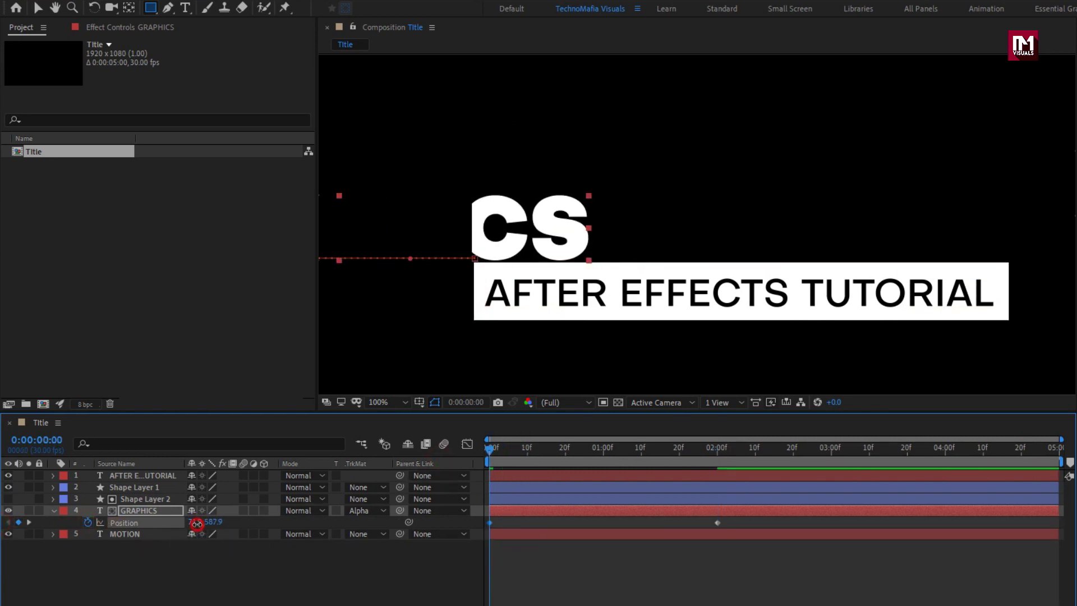
left_click_drag(196, 522, 5, 522)
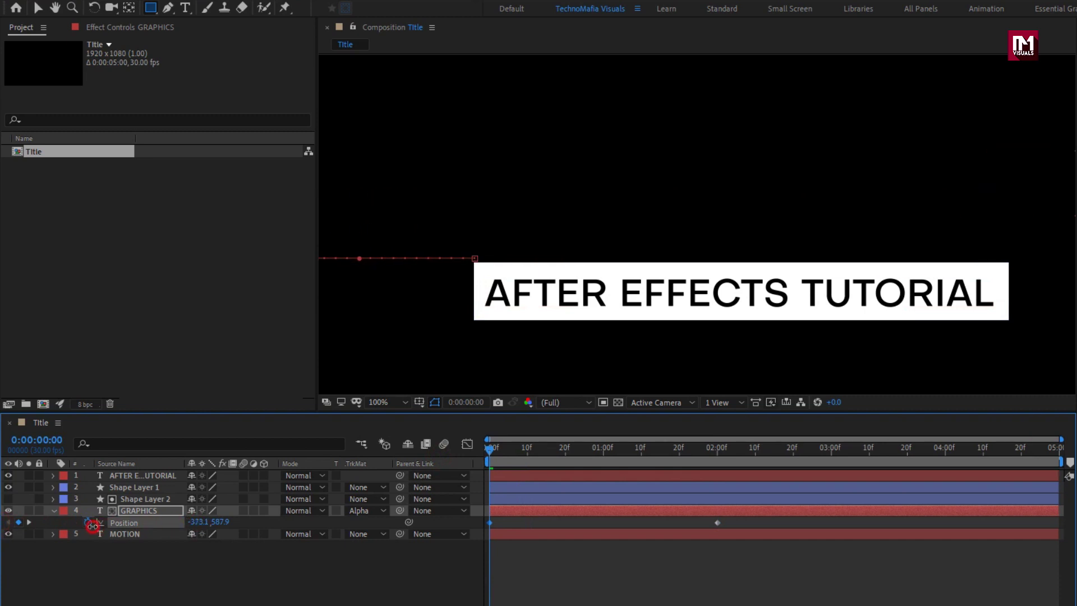
left_click_drag(494, 454, 728, 465)
Step: Apply Easy Ease to both GRAPHICS Position keyframes
left_click_drag(732, 523, 478, 532)
right_click(490, 523)
mouse_move(639, 513)
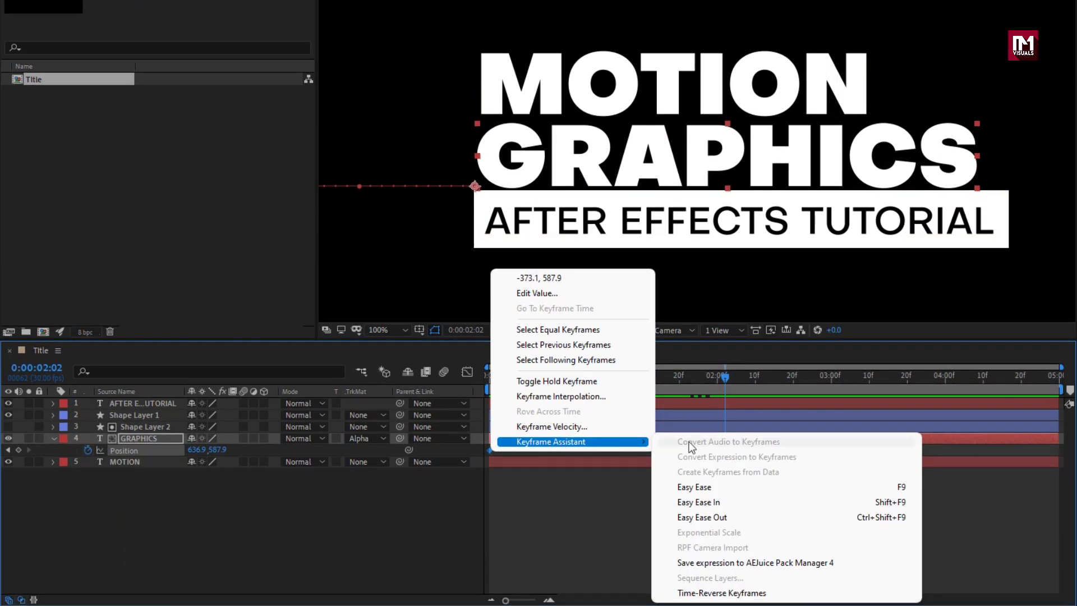
left_click(722, 486)
Step: Drag both speed-graph influence handles toward the middle for a sharp mid-slide speed peak
left_click(467, 372)
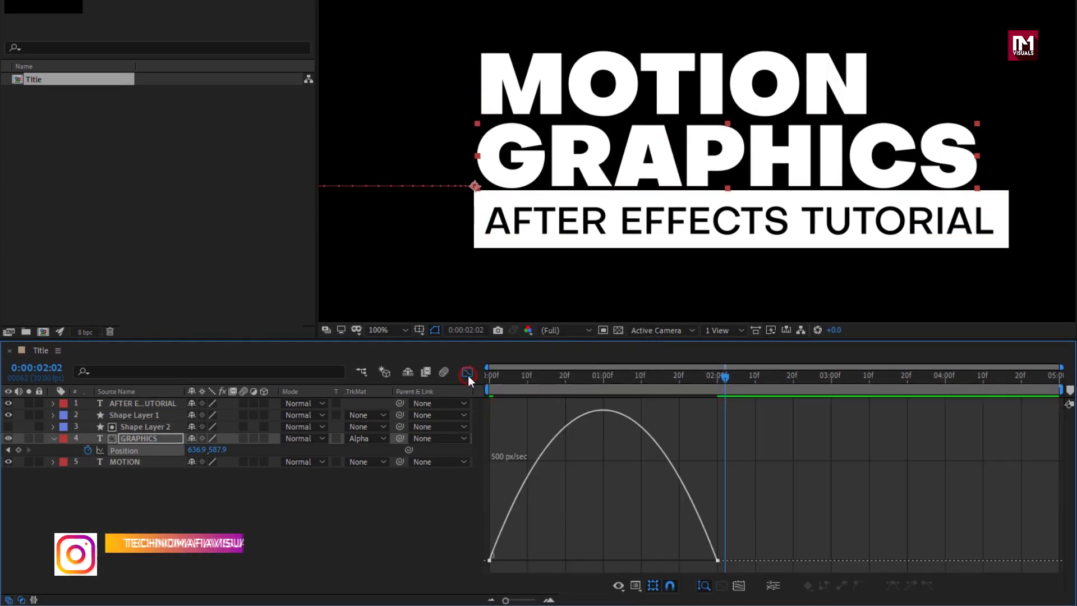
left_click(698, 511)
left_click_drag(680, 556, 620, 558)
left_click_drag(531, 557, 585, 556)
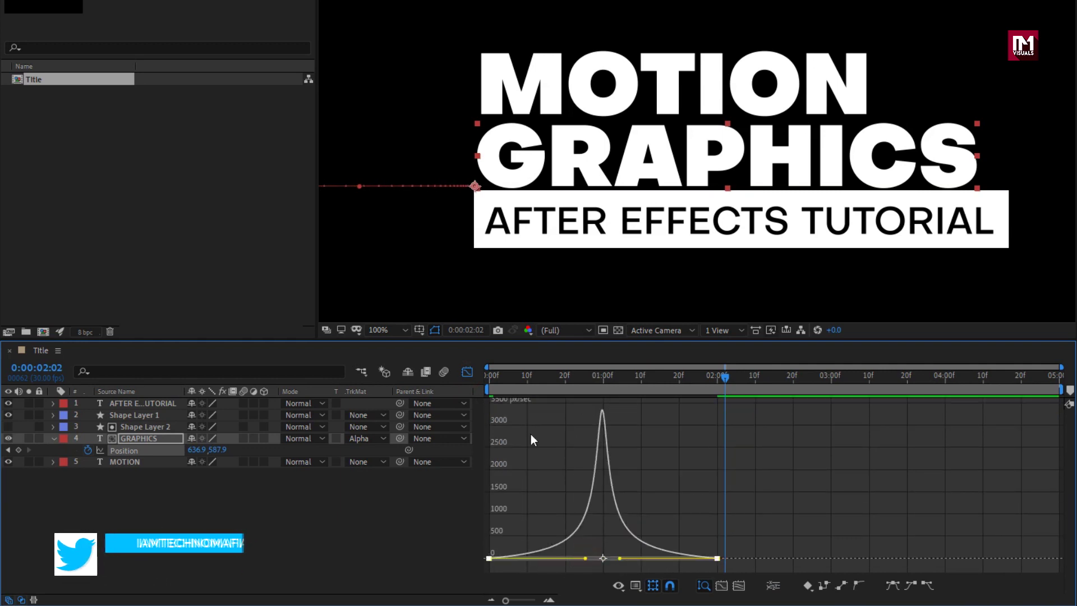
left_click_drag(495, 375, 668, 364)
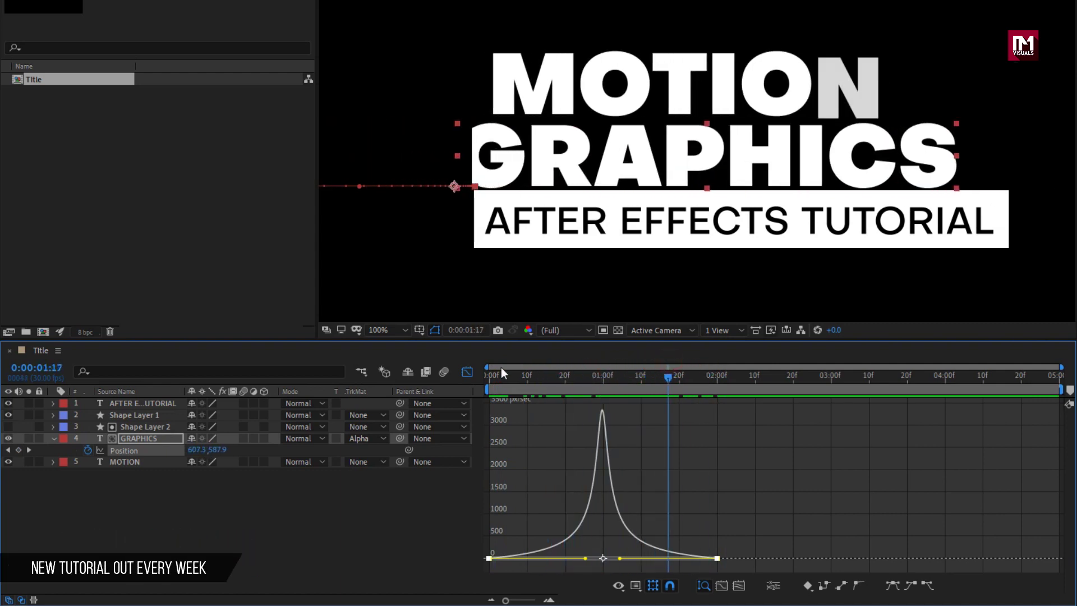
Step: Collapse the GRAPHICS layer's properties and select Shape Layer 1, the white box
left_click(466, 372)
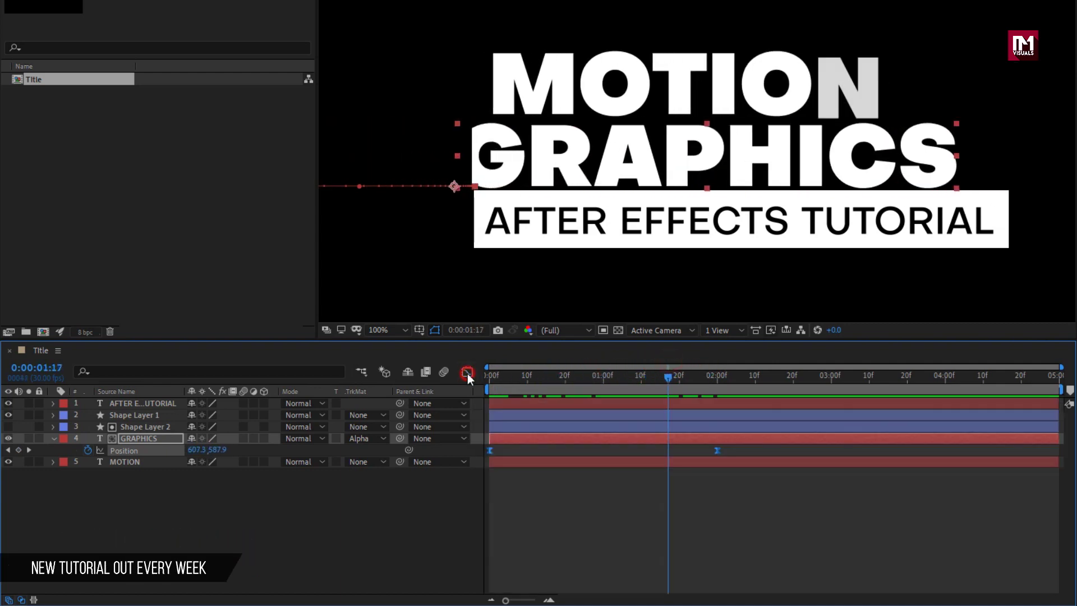
left_click(55, 439)
left_click(156, 480)
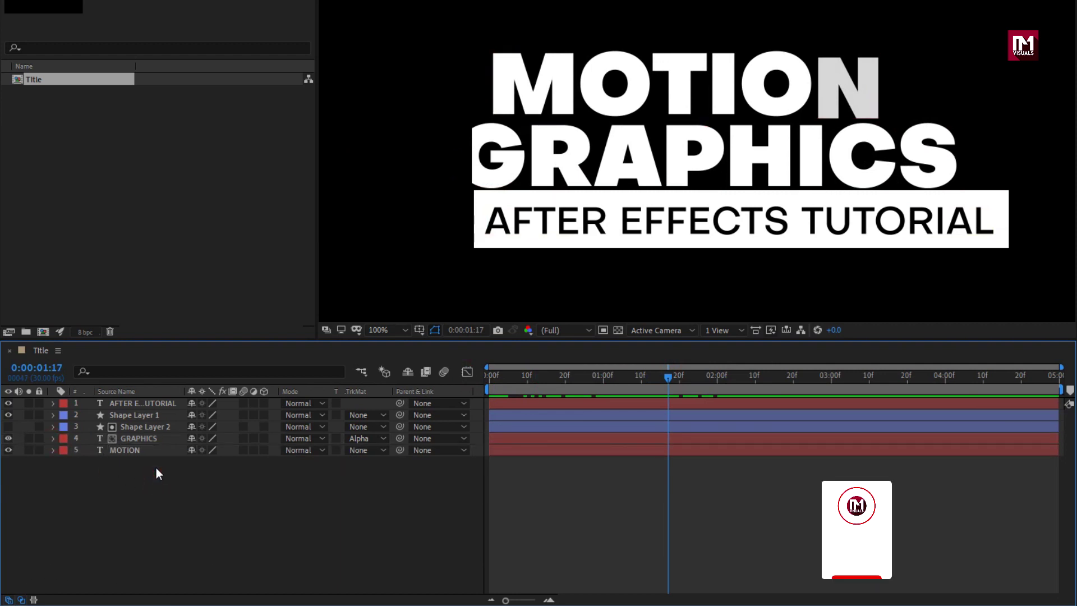
left_click(145, 413)
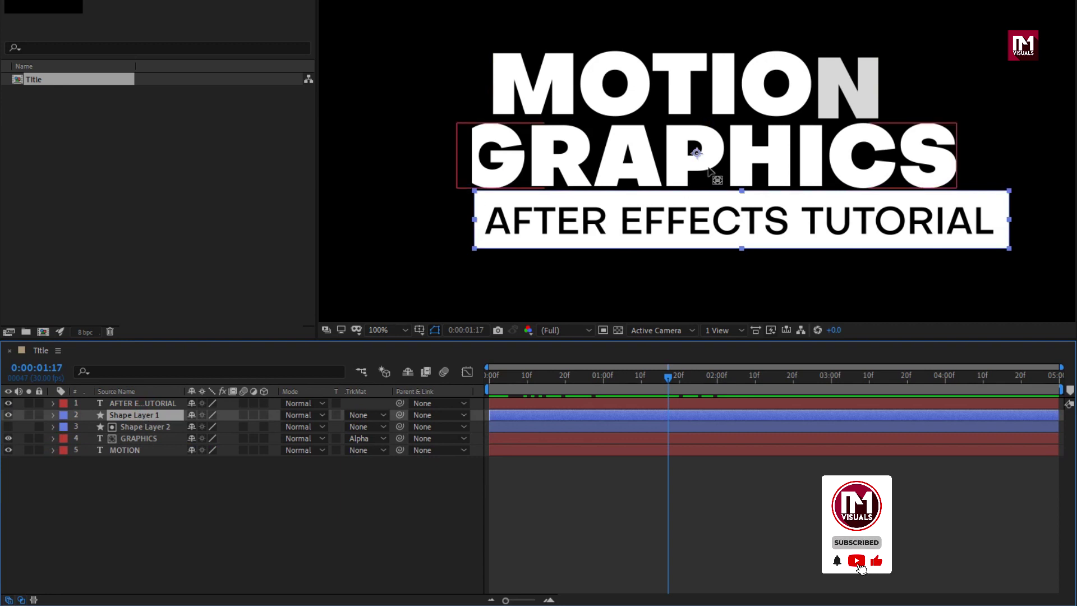
Step: Reveal Shape Layer 1's Scale property and unlink its width and height
left_click(556, 207)
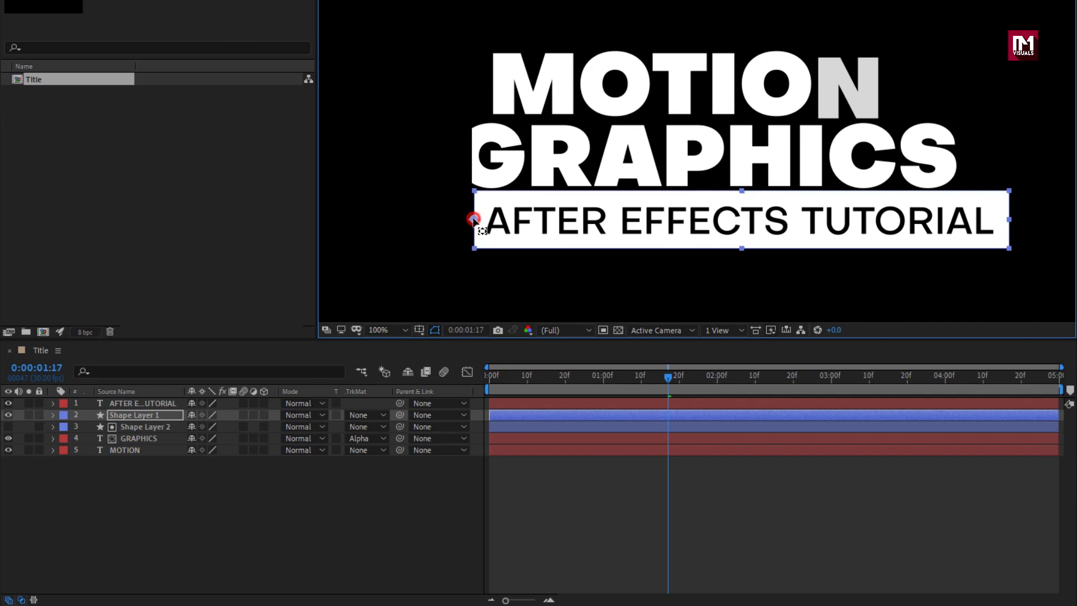
key("s")
left_click(153, 415)
key("s")
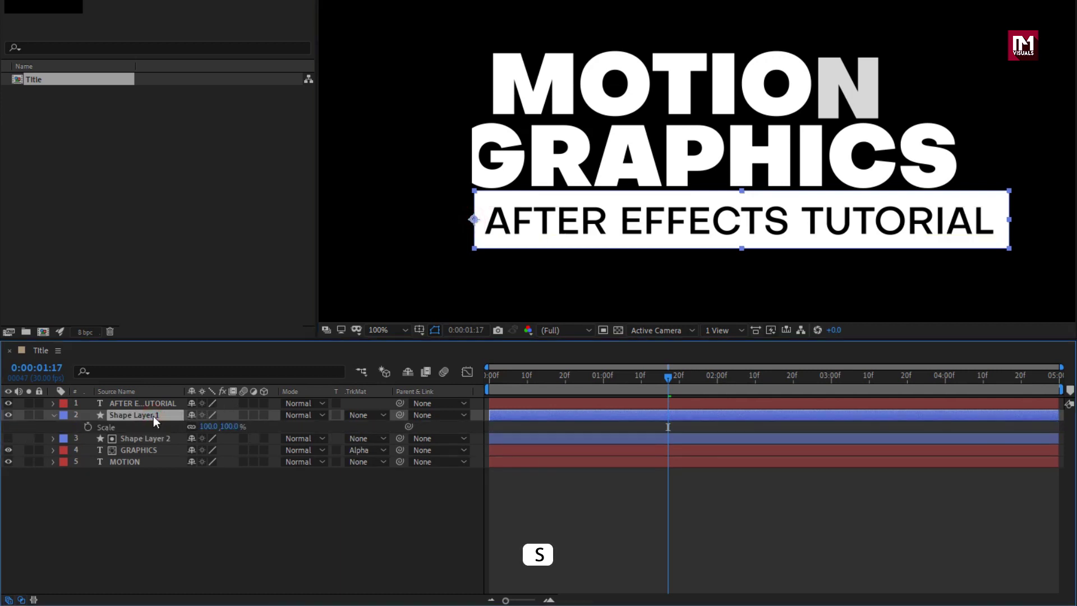
left_click(190, 427)
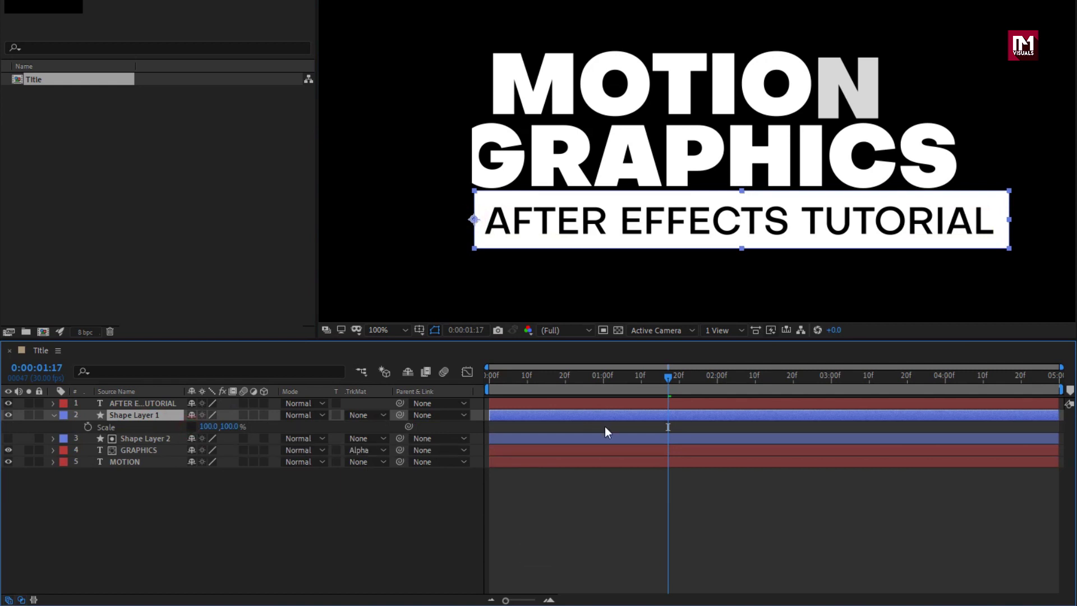
Step: Keyframe Scale at 100% at 2:00 and X scale 0 at 0:00, then preview
left_click_drag(694, 386, 718, 388)
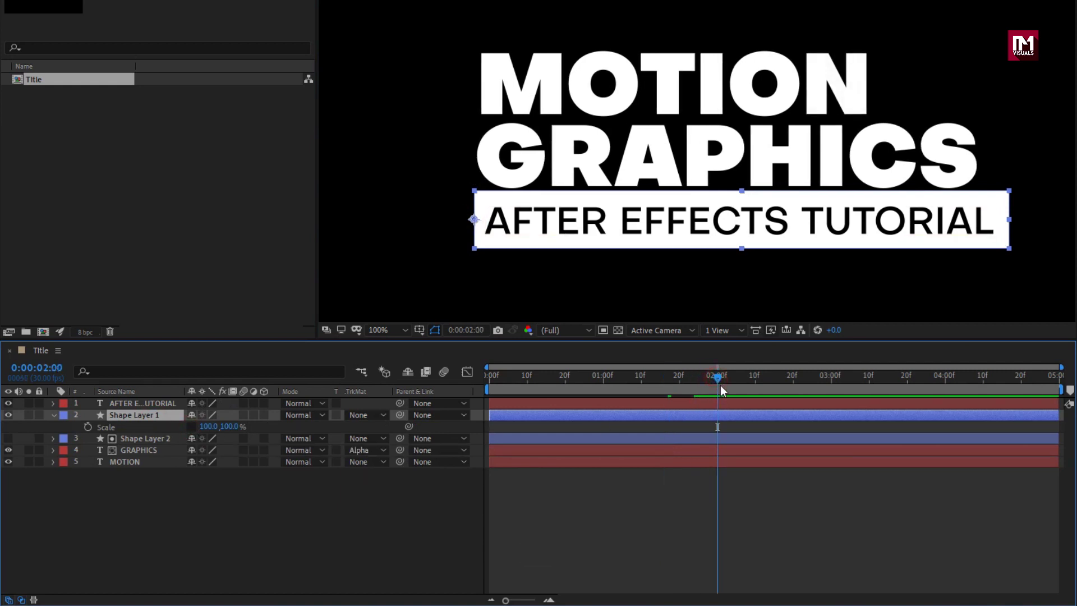
left_click(88, 427)
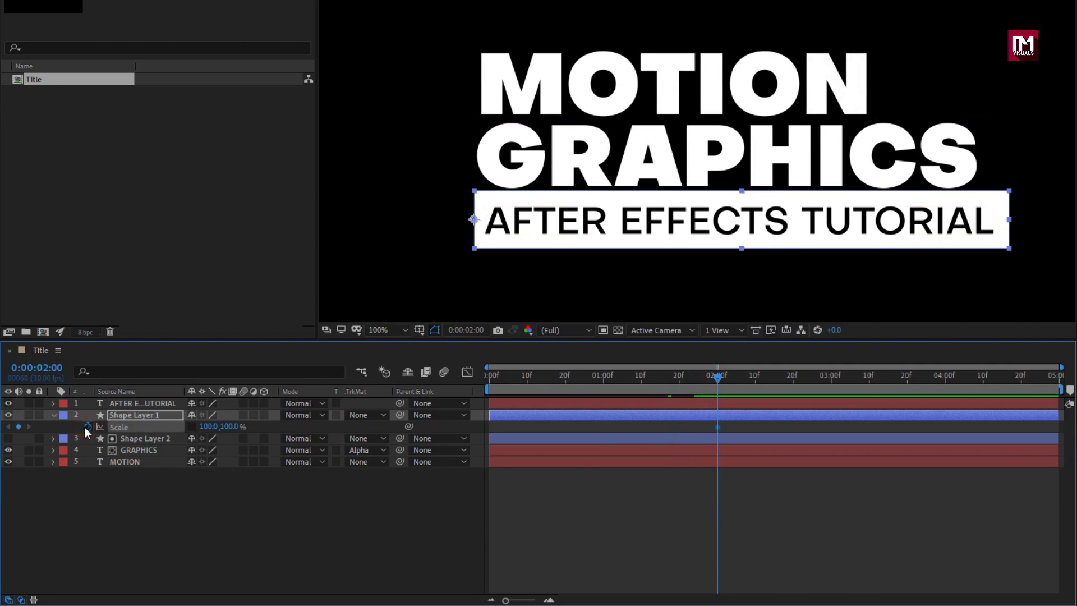
left_click_drag(663, 376, 494, 376)
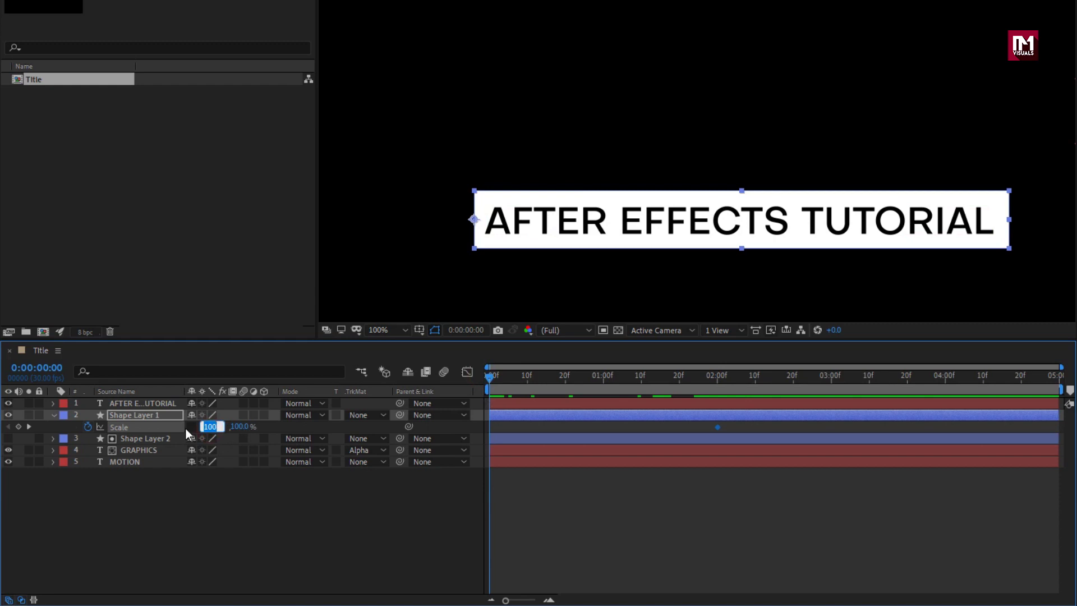
type("0")
key("Return")
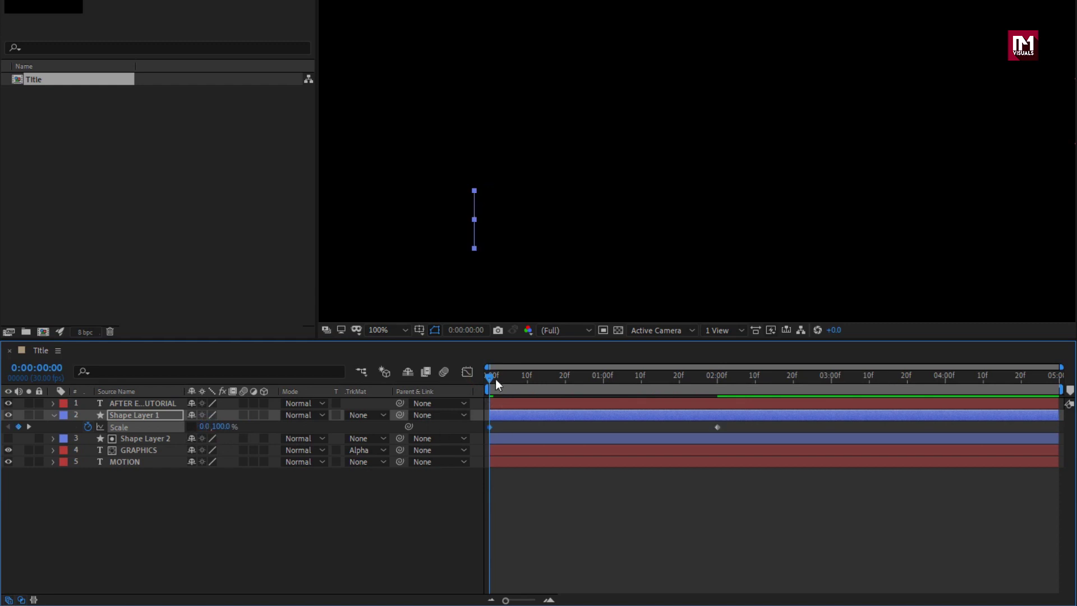
left_click_drag(495, 378, 614, 375)
left_click_drag(729, 423, 479, 436)
Step: Easy Ease the box's Scale keyframes and drag both influence handles to about 90% for a sharp peak
right_click(489, 426)
mouse_move(577, 413)
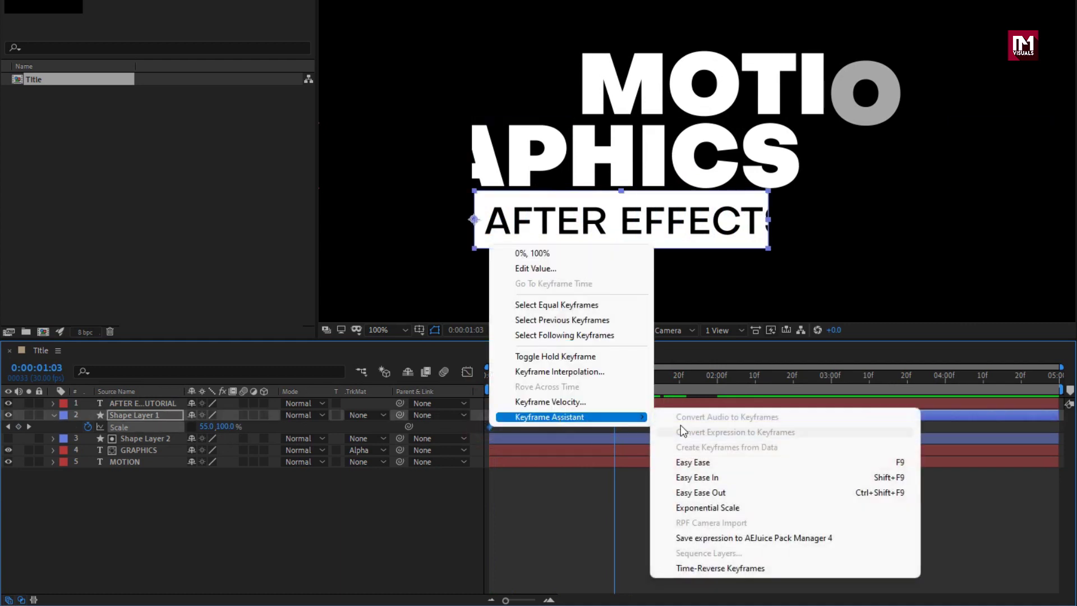
left_click(701, 457)
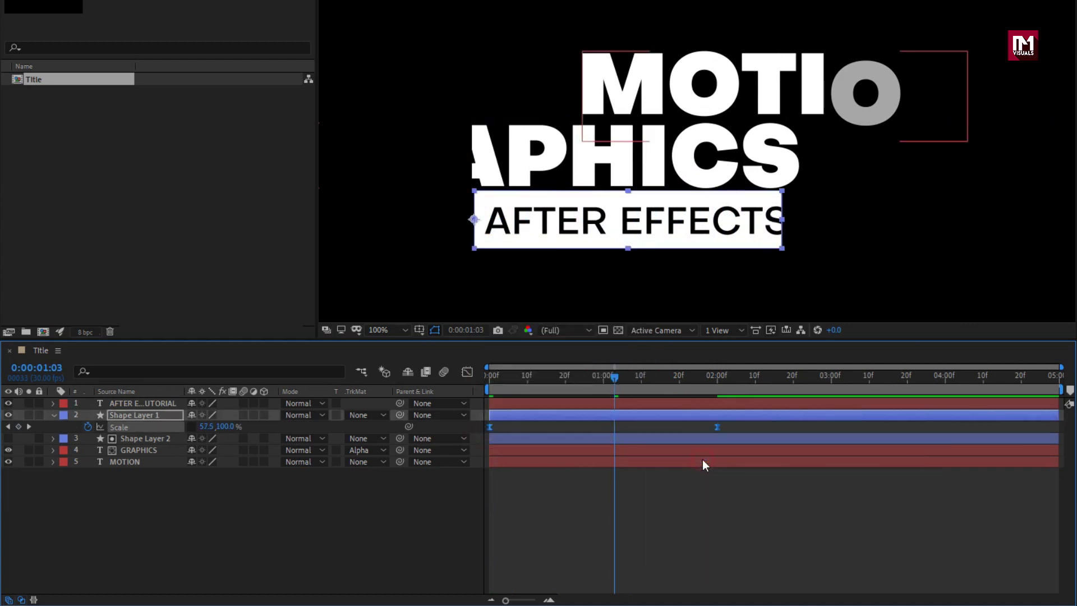
left_click(466, 373)
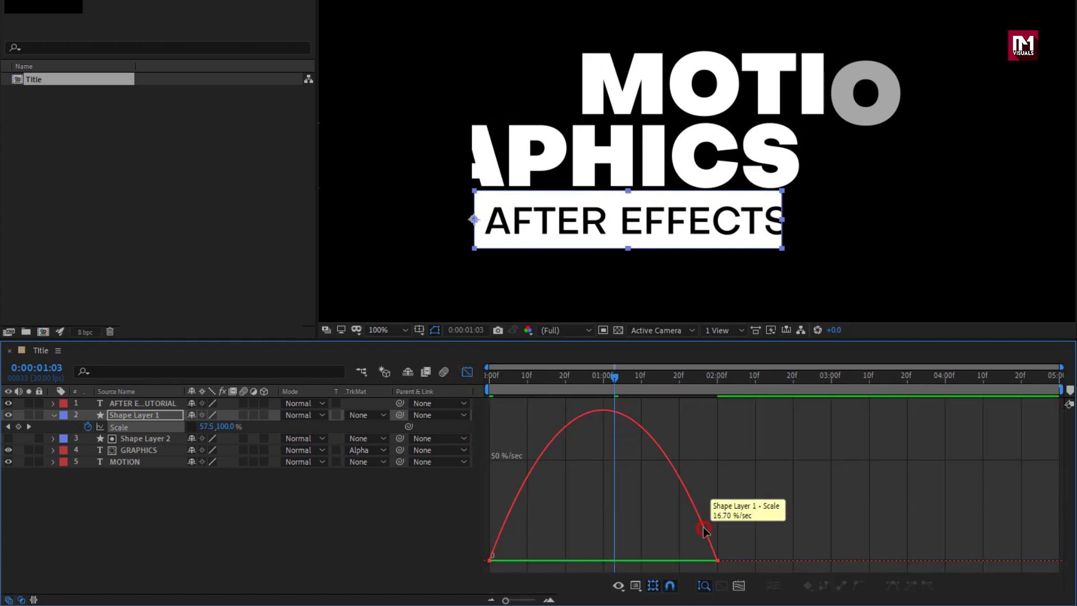
left_click(707, 547)
left_click_drag(680, 558, 621, 557)
left_click_drag(527, 559, 589, 559)
left_click_drag(521, 379, 673, 381)
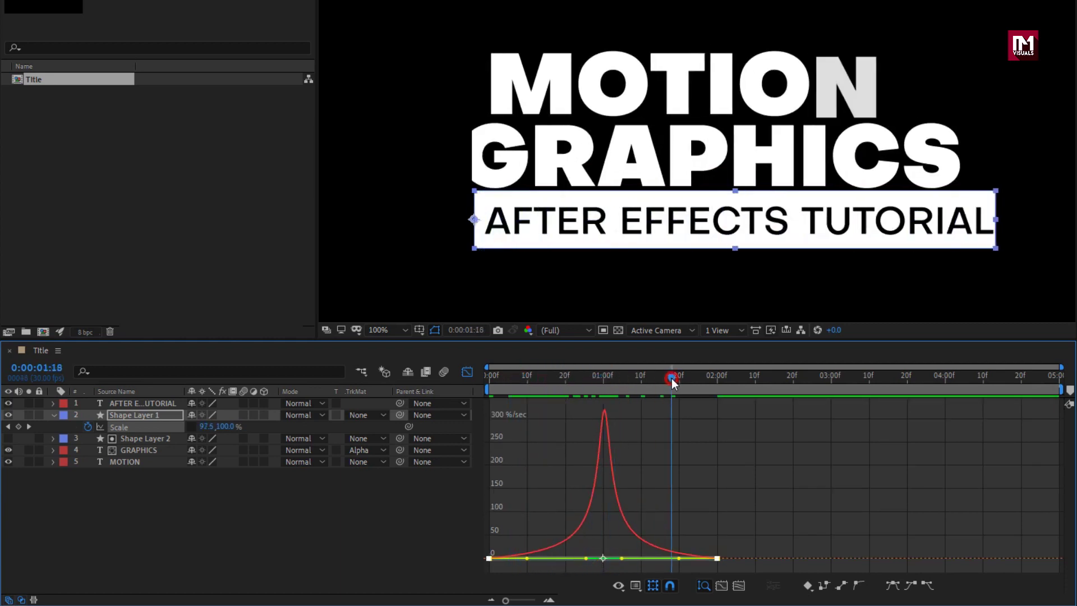
left_click(468, 372)
Step: Duplicate Shape Layer 1 and move the copy, Shape Layer 3, above the tutorial text
key("ctrl+d")
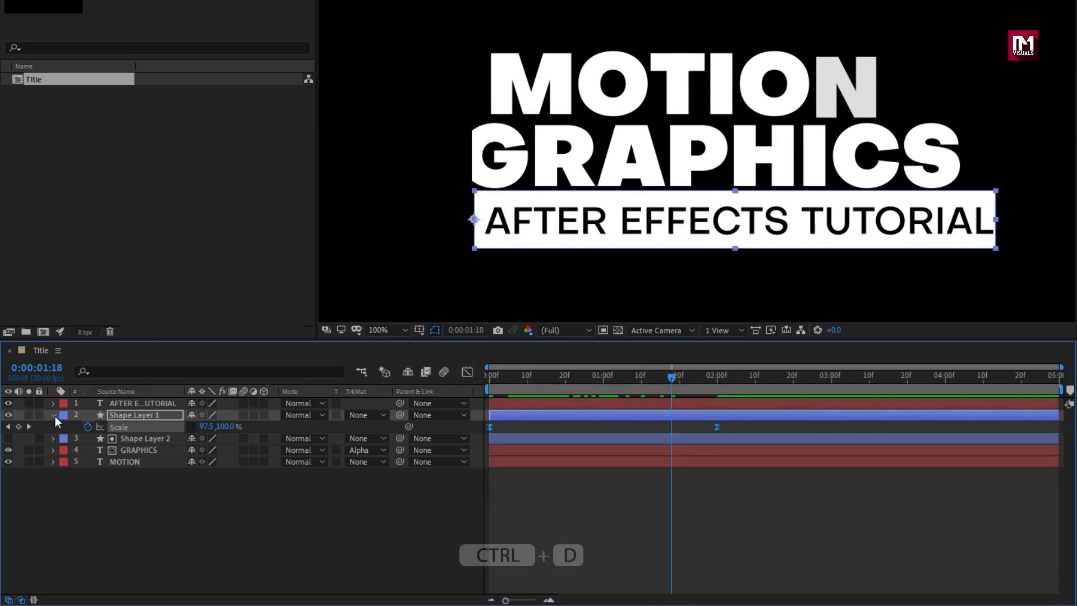
left_click(53, 416)
key("ctrl+d")
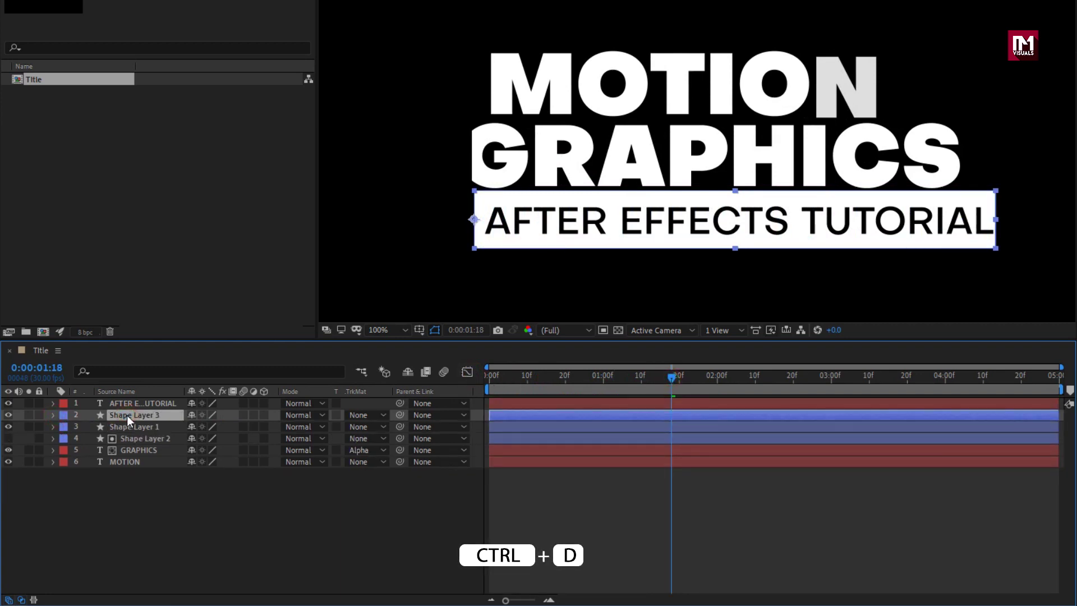
left_click_drag(126, 415, 130, 399)
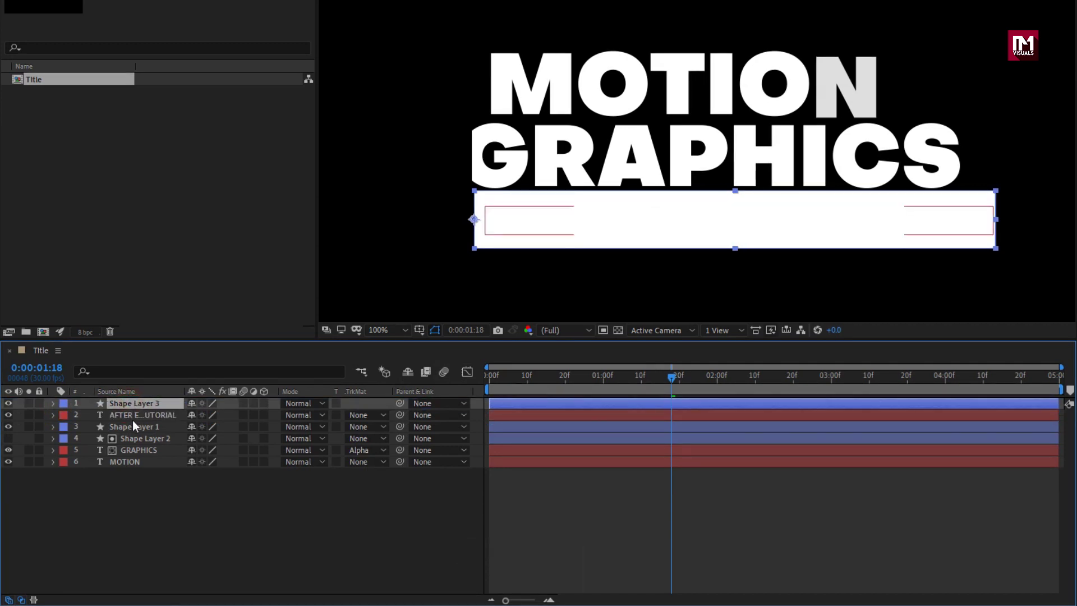
Step: Set the AFTER EFFECTS TUTORIAL text's track matte to Alpha Matte using Shape Layer 3
left_click(133, 416)
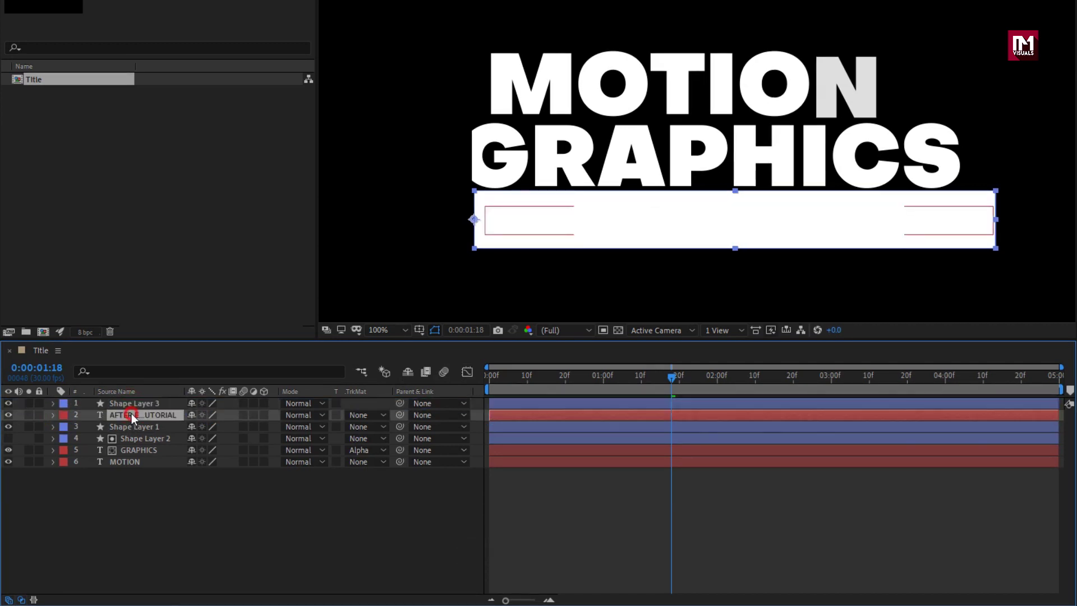
left_click(370, 416)
left_click(500, 451)
left_click(544, 377)
left_click_drag(543, 377, 717, 377)
key("p")
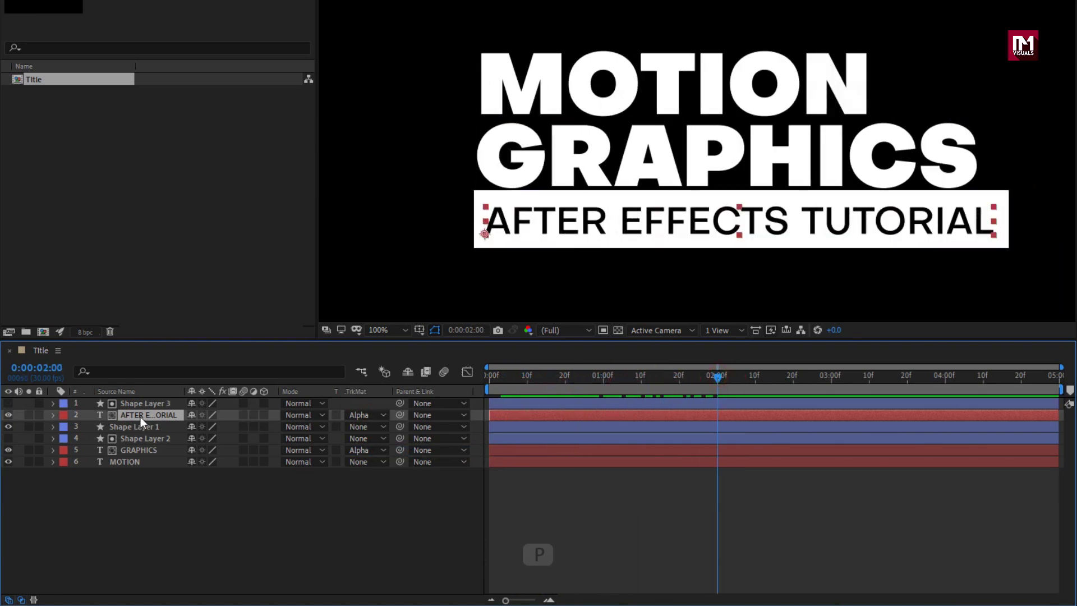
key("p")
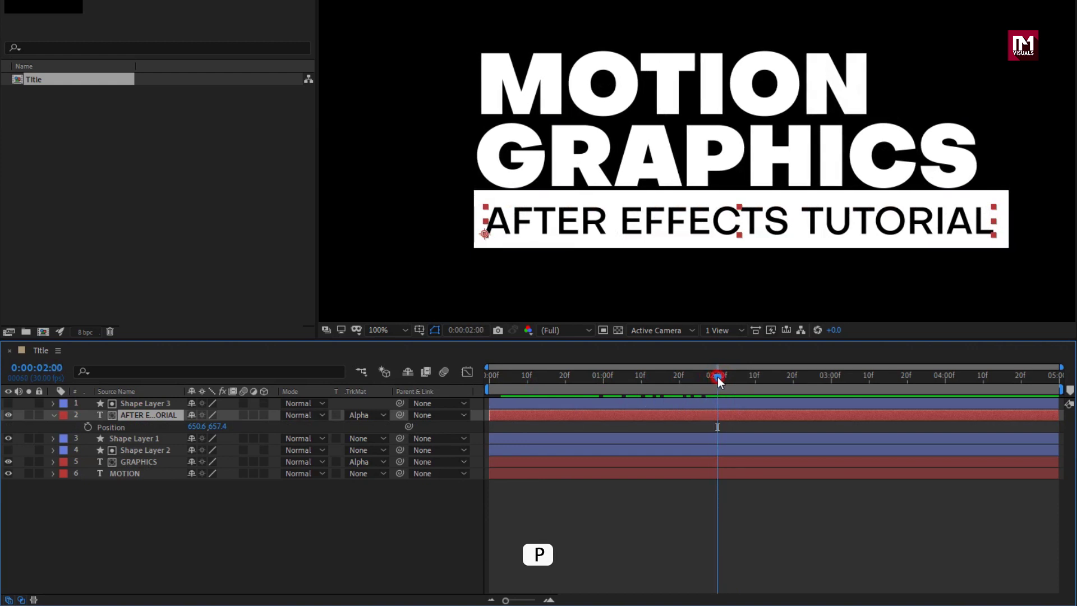
Step: Keyframe the tutorial text's Position at 2:00 and start it off-screen left at x -187.4
left_click(88, 427)
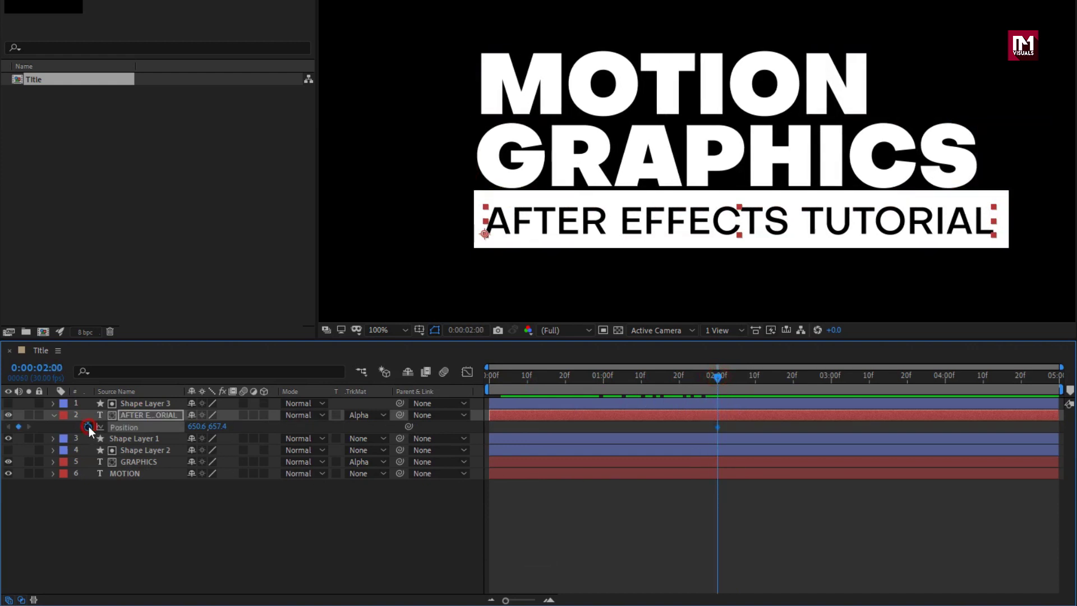
left_click_drag(657, 374, 472, 385)
left_click_drag(191, 427, 60, 431)
left_click_drag(190, 431, 14, 428)
left_click_drag(490, 376, 631, 392)
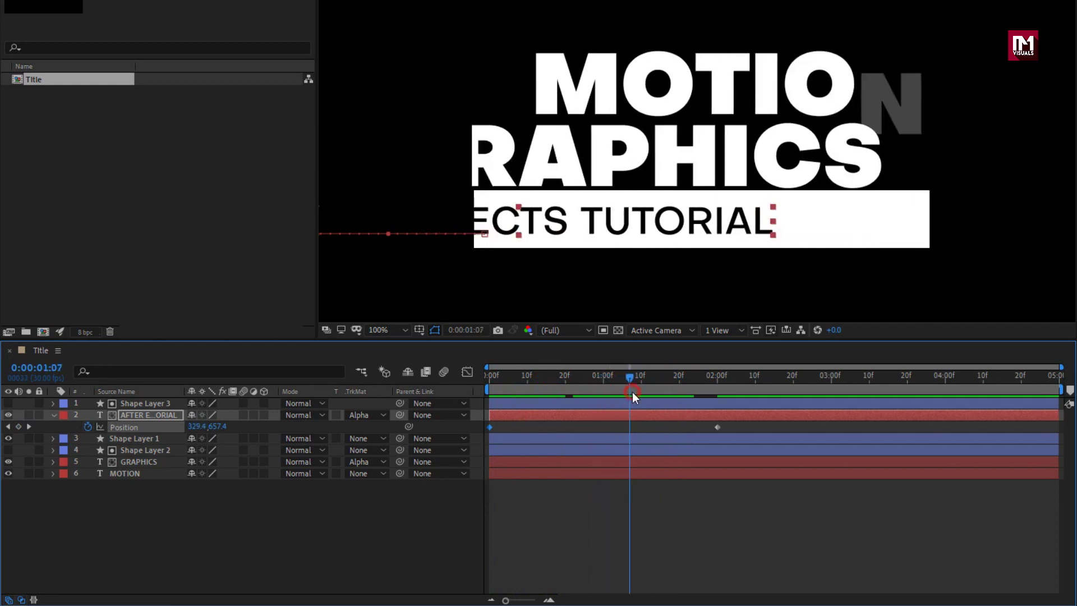
Step: Easy Ease both text Position keyframes and stretch their influence to about 92% for a sharp peak
left_click_drag(737, 425, 601, 432)
left_click_drag(478, 434, 486, 429)
right_click(490, 429)
mouse_move(648, 425)
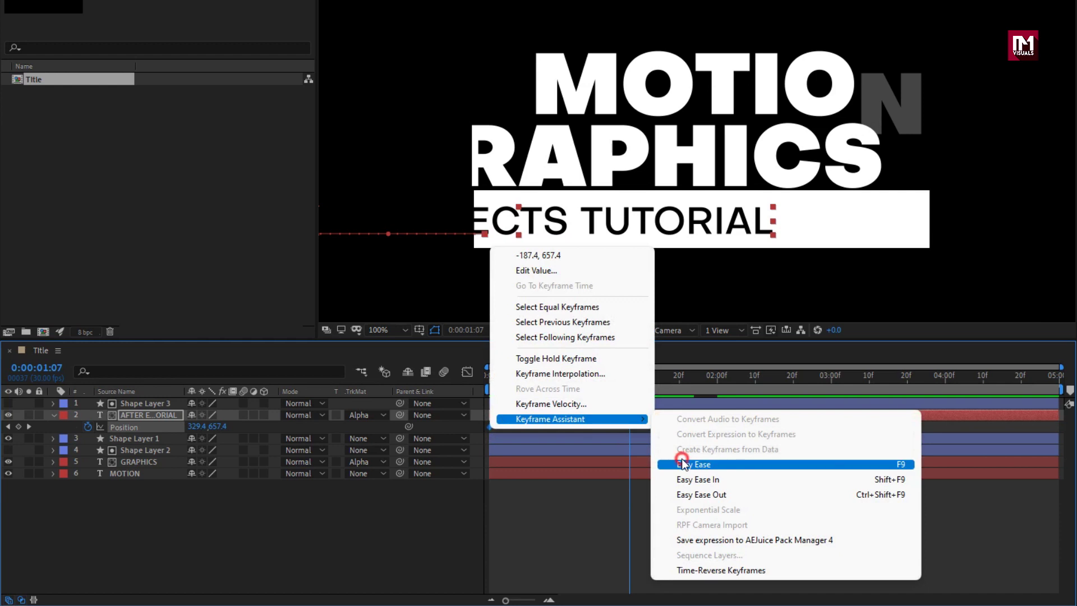
left_click(681, 460)
left_click(473, 377)
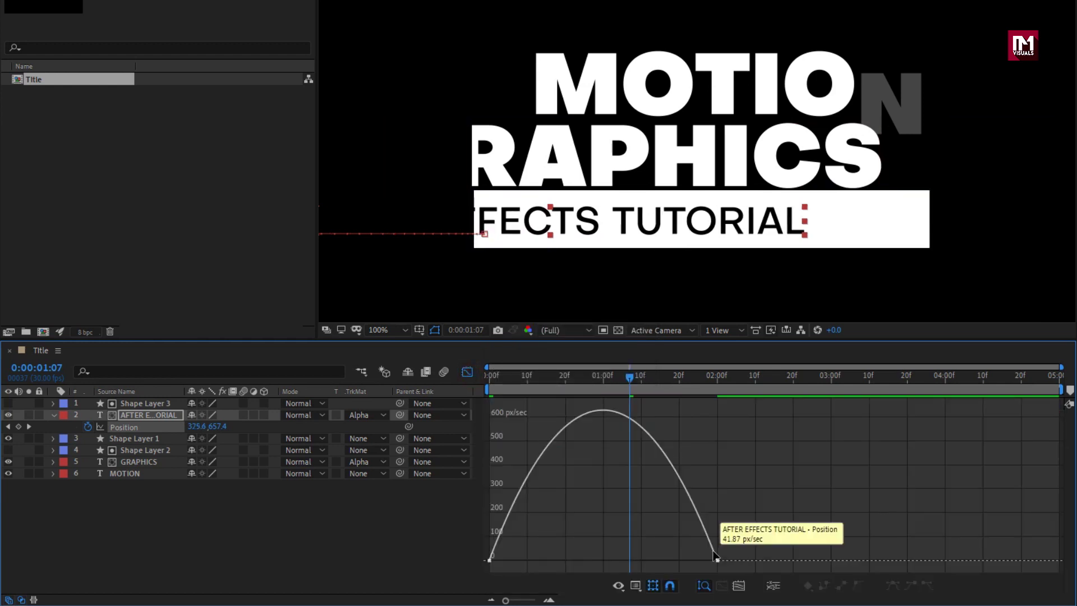
left_click_drag(677, 556, 614, 561)
left_click_drag(527, 561, 596, 560)
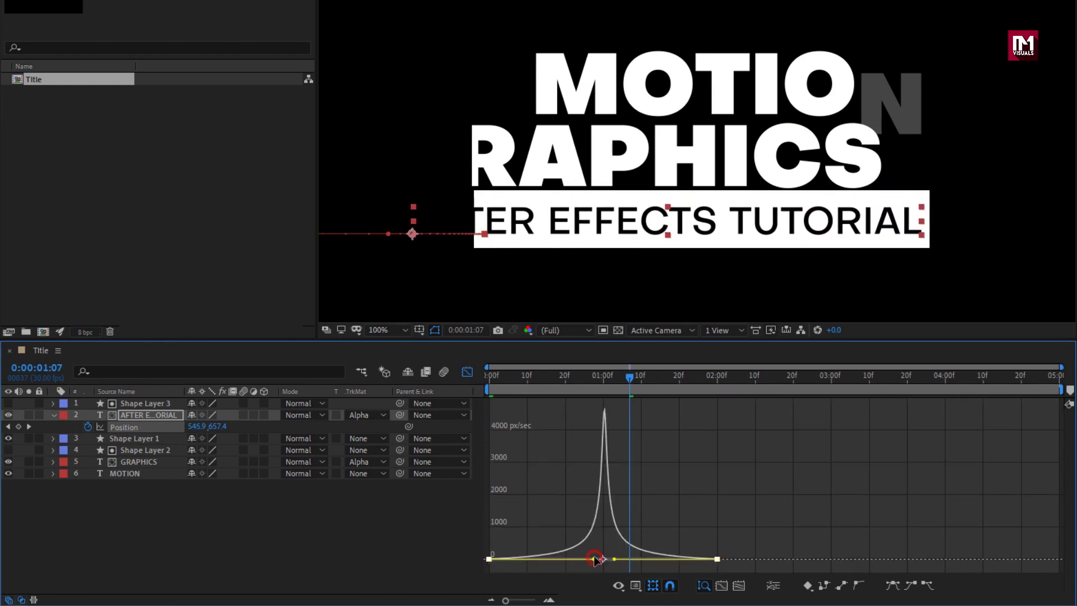
left_click_drag(523, 382, 721, 380)
left_click(465, 373)
Step: Fit the whole composition in the viewer and return to the start
left_click(387, 330)
left_click(396, 362)
key("Home")
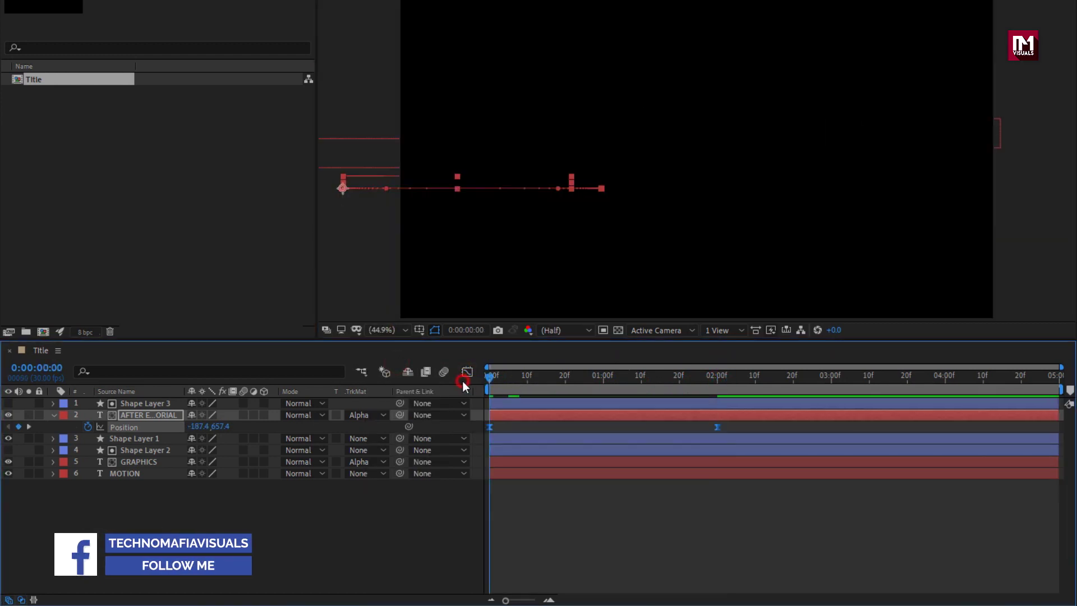
key("space")
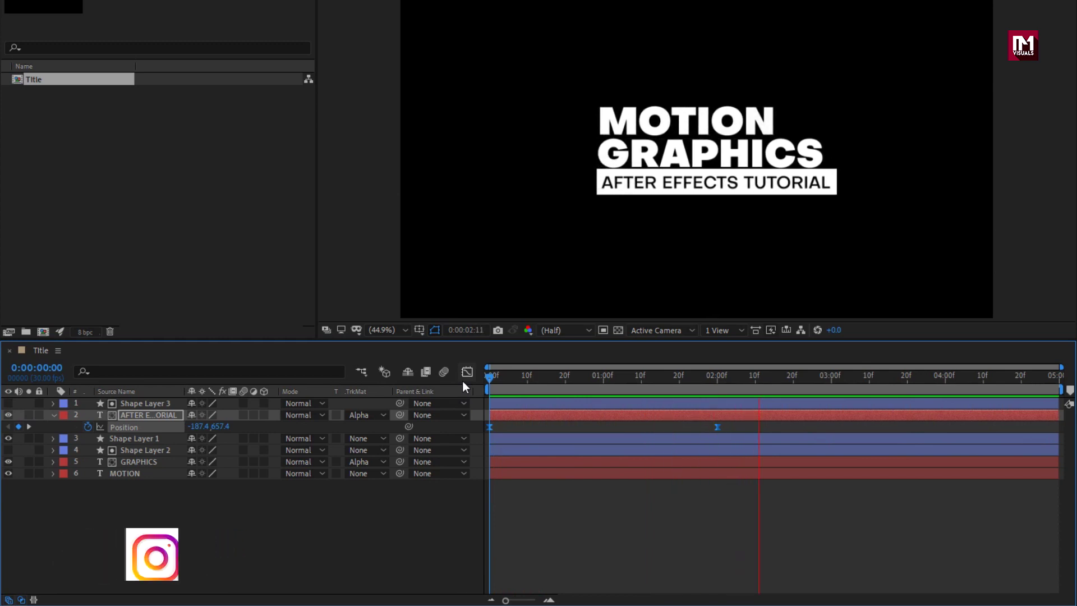
key("space")
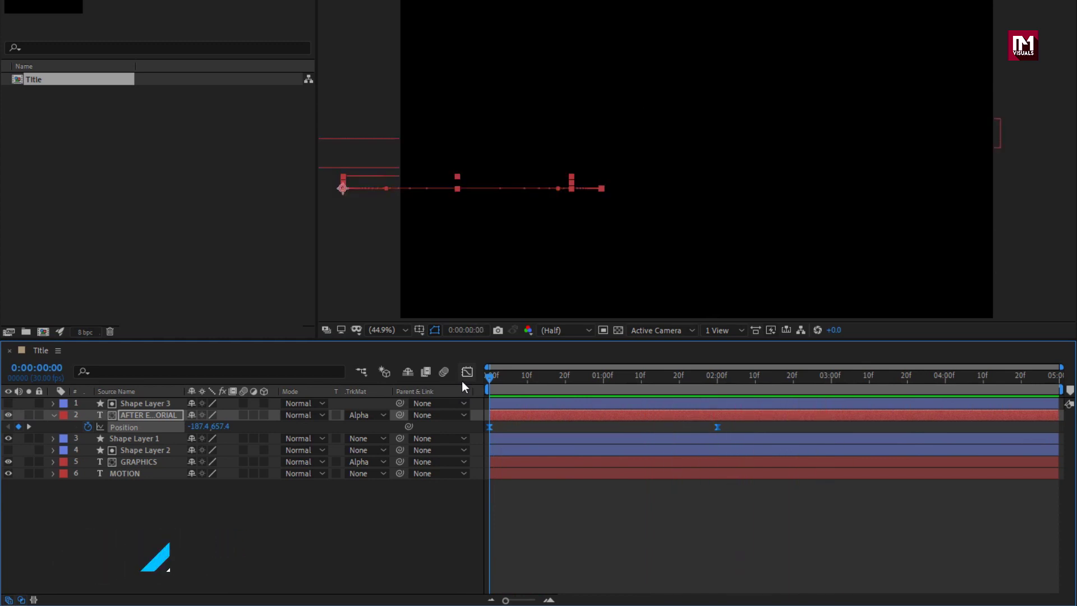
left_click(52, 415)
left_click(146, 474)
left_click_drag(144, 463, 128, 401)
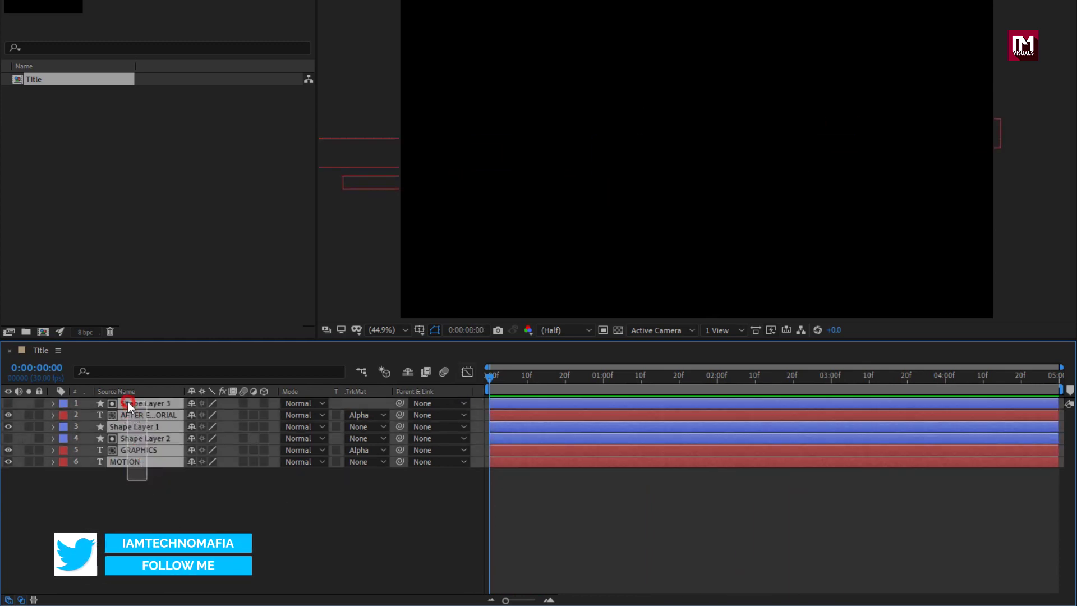
Step: Pre-compose the six selected title layers into a composition named Title (Title 19)
right_click(127, 402)
left_click(158, 340)
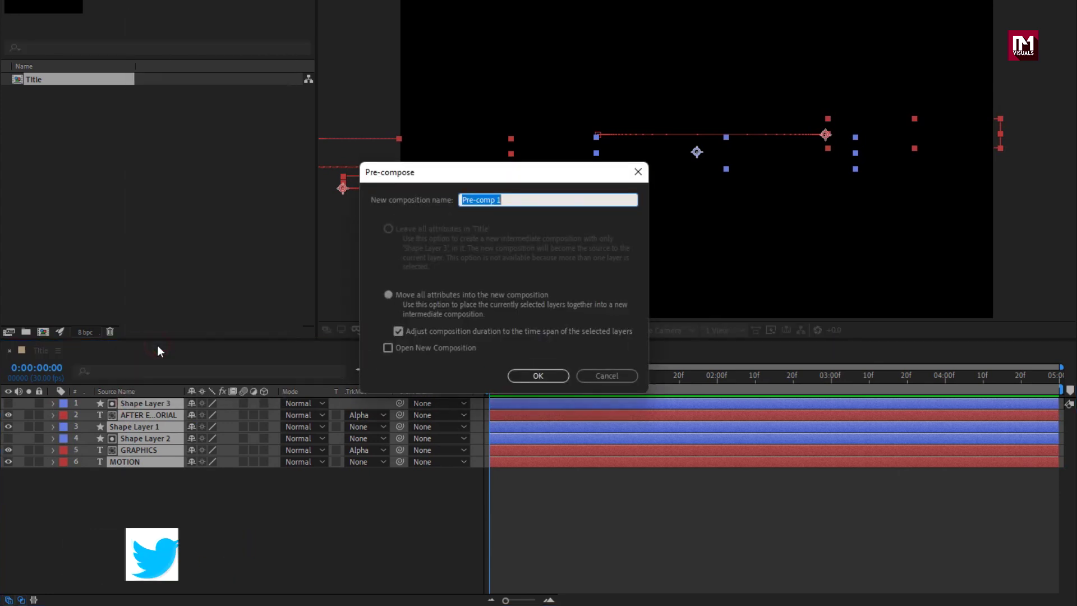
type("Title 19")
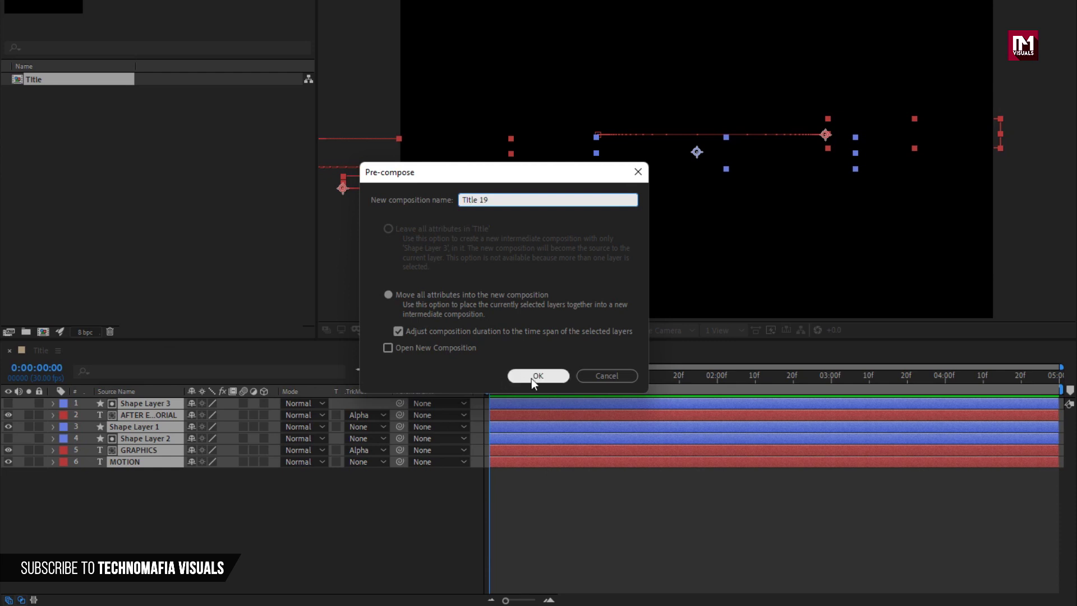
left_click(535, 375)
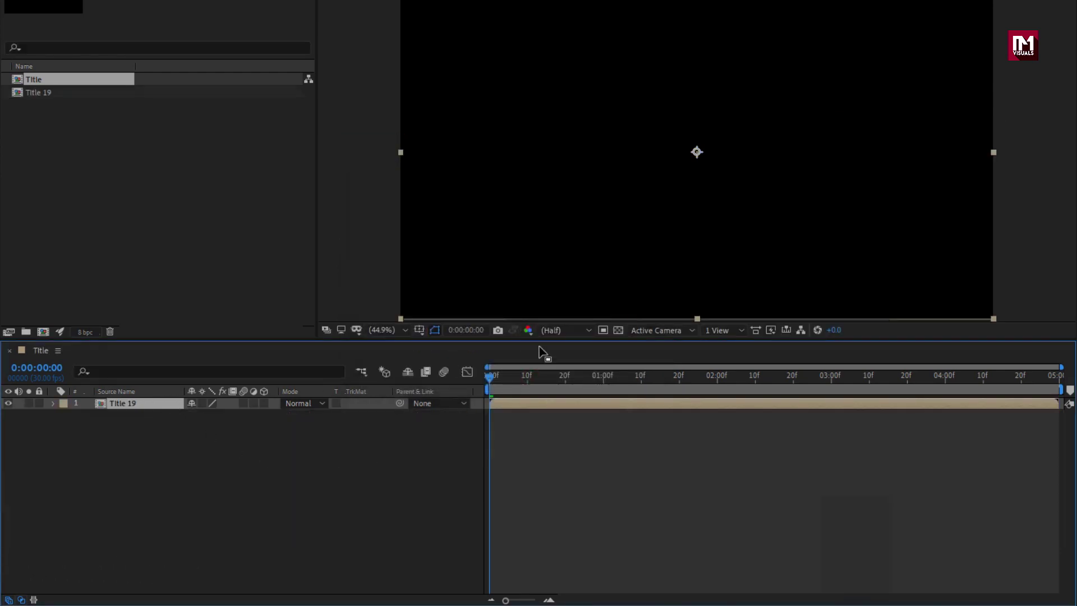
left_click_drag(541, 375, 656, 376)
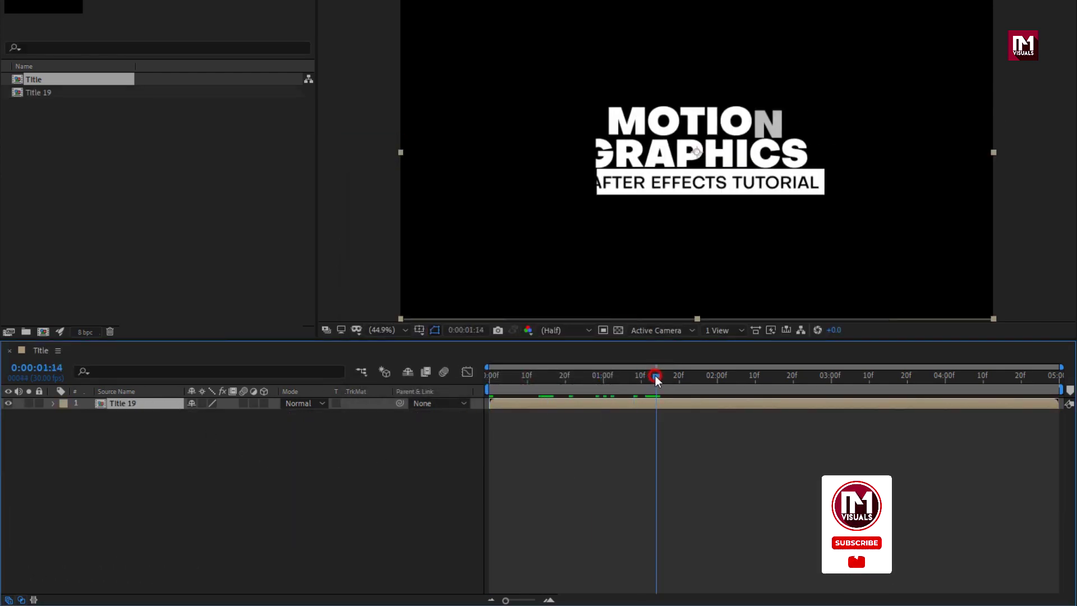
Step: Enable Time Remapping on the Title 19 layer
right_click(158, 402)
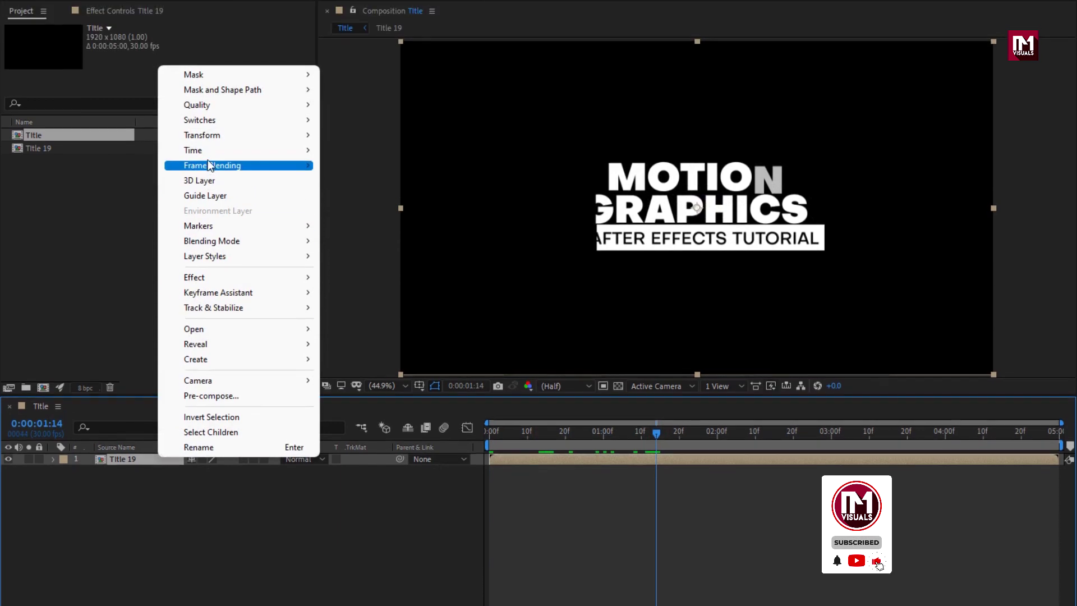
mouse_move(207, 147)
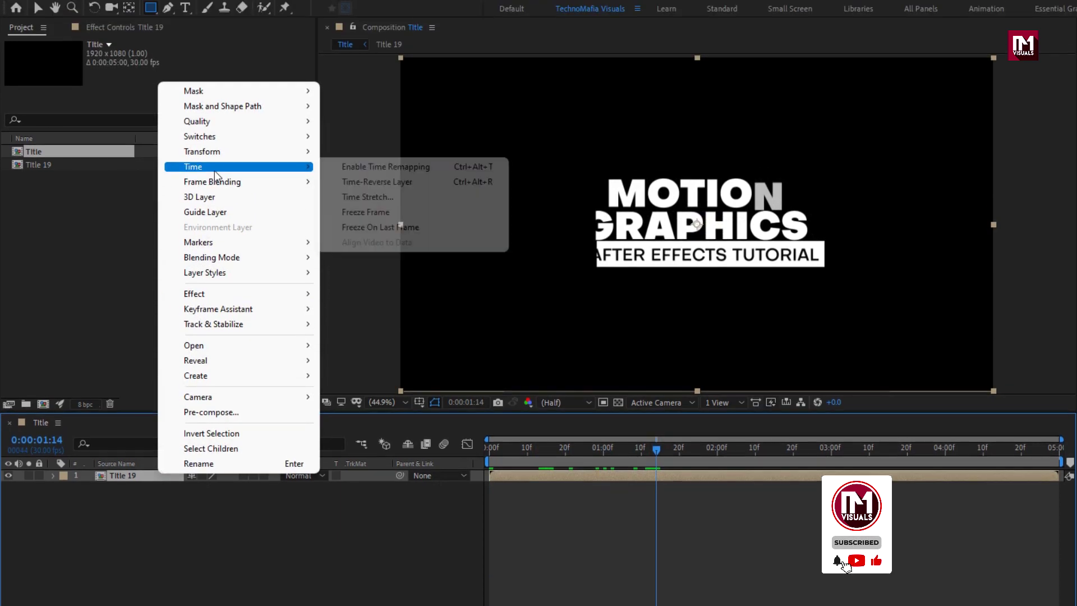
left_click(455, 168)
left_click_drag(656, 449, 764, 456)
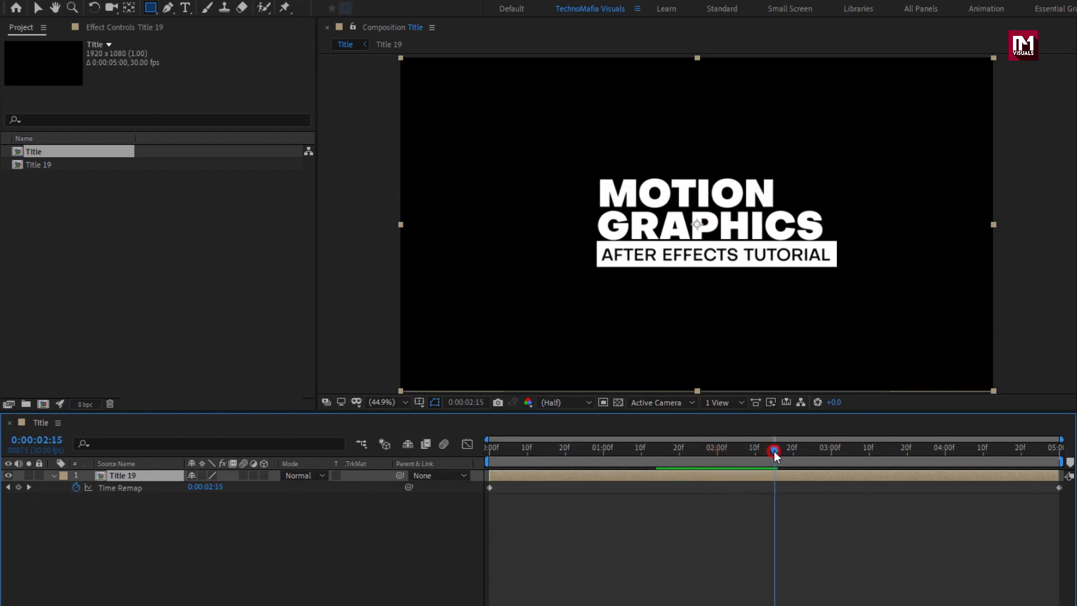
Step: Add a Time Remap keyframe at 2:15, set the last keyframe to 0:00:00:00, and preview
left_click(18, 487)
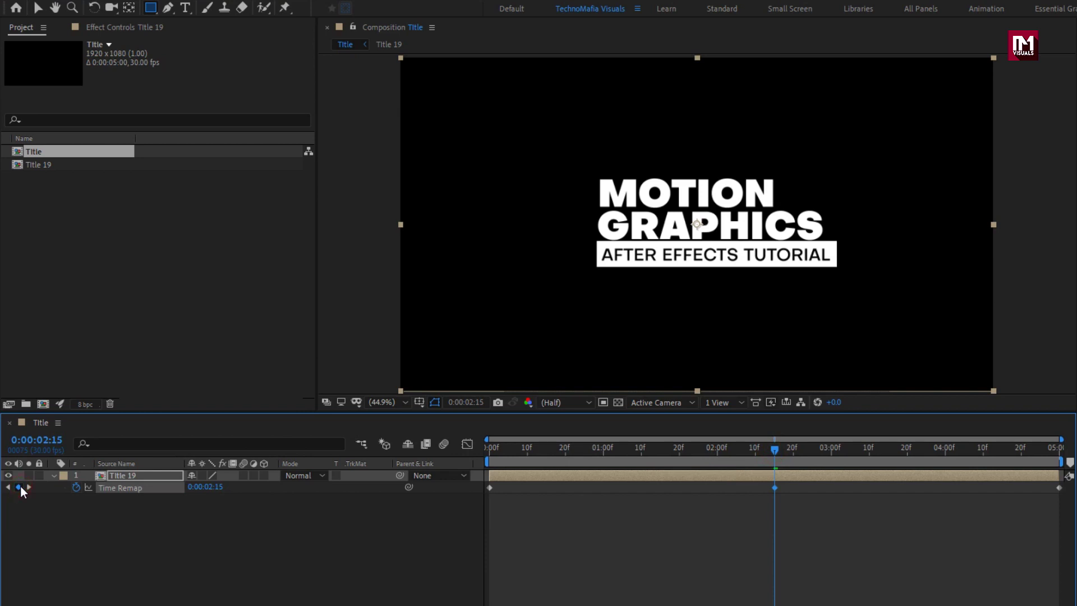
left_click_drag(898, 459, 1058, 490)
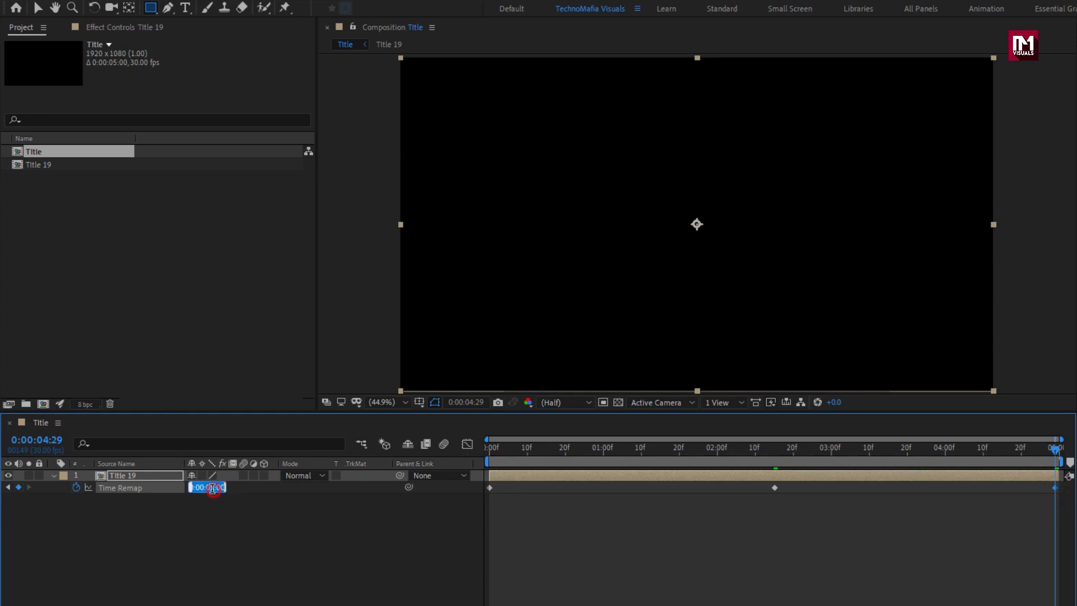
key("BackSpace")
type("0")
key("Return")
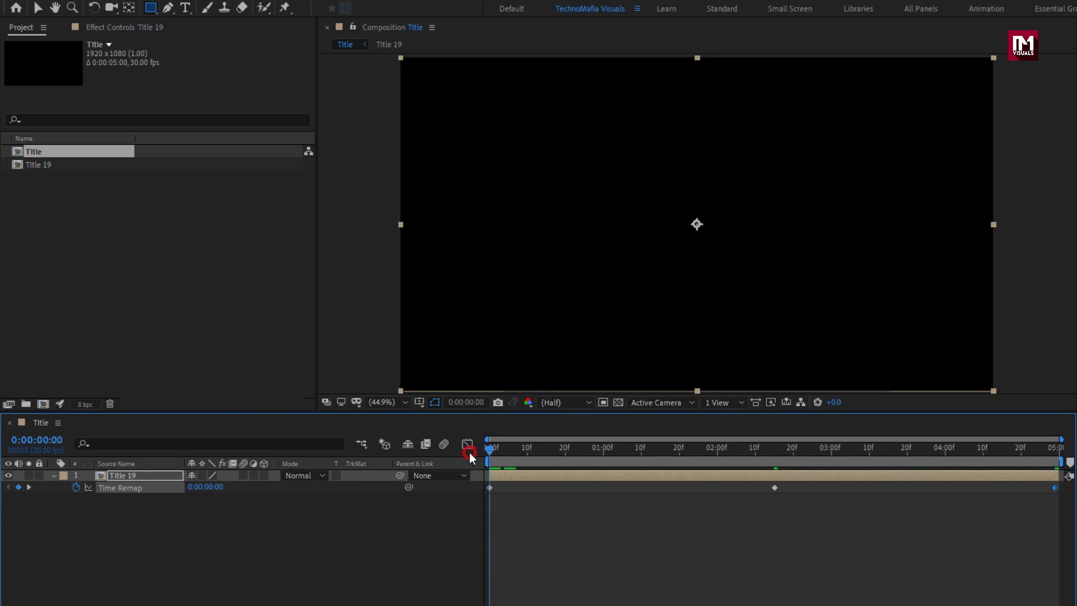
key("space")
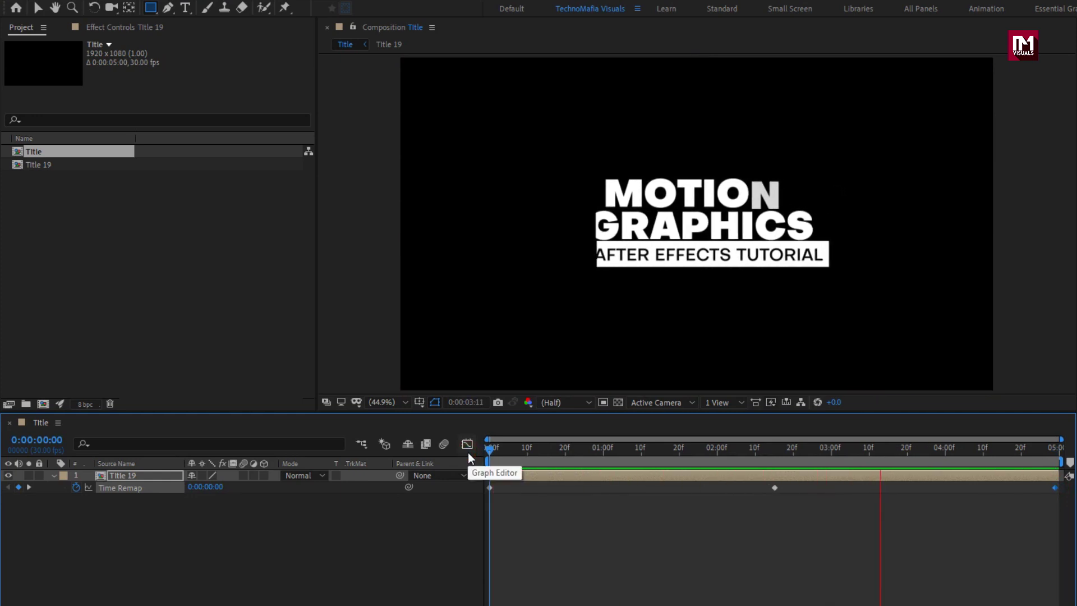
key("space")
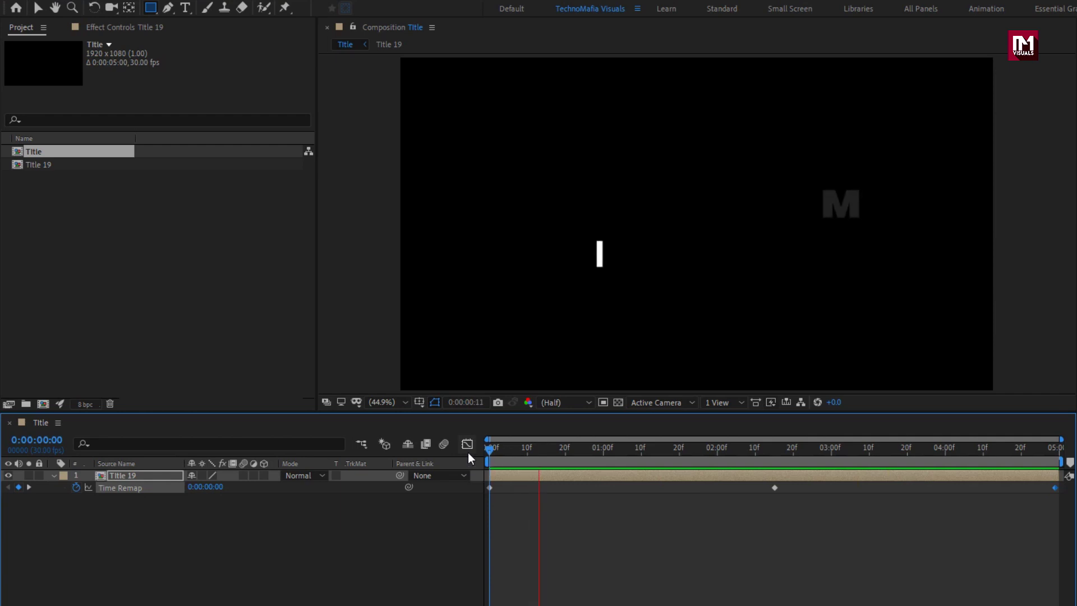
Step: Scale the Title 19 layer down to 51%
left_click(741, 448)
left_click(158, 476)
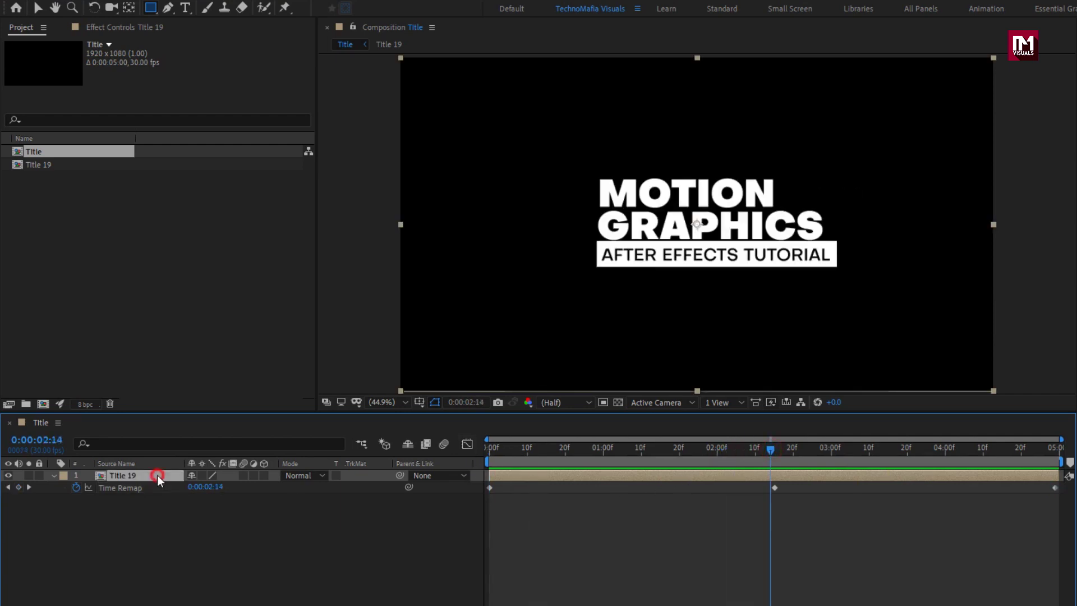
left_click_drag(230, 487, 202, 492)
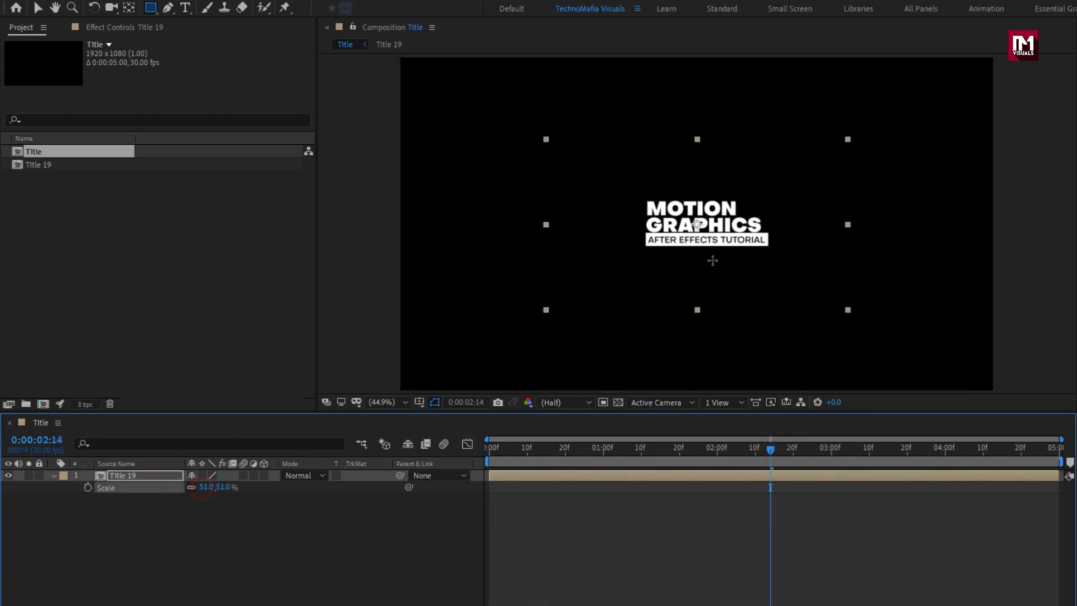